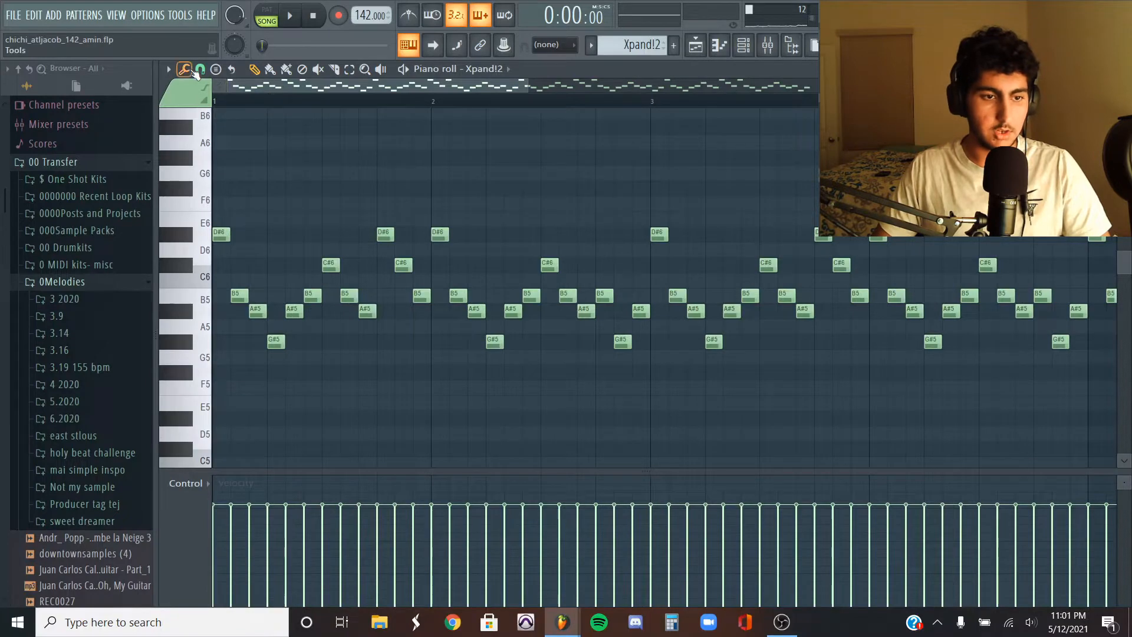
- Set the piano roll snap to 1/3 beat and review the Xpand!2 melody pattern
left_click(200, 69)
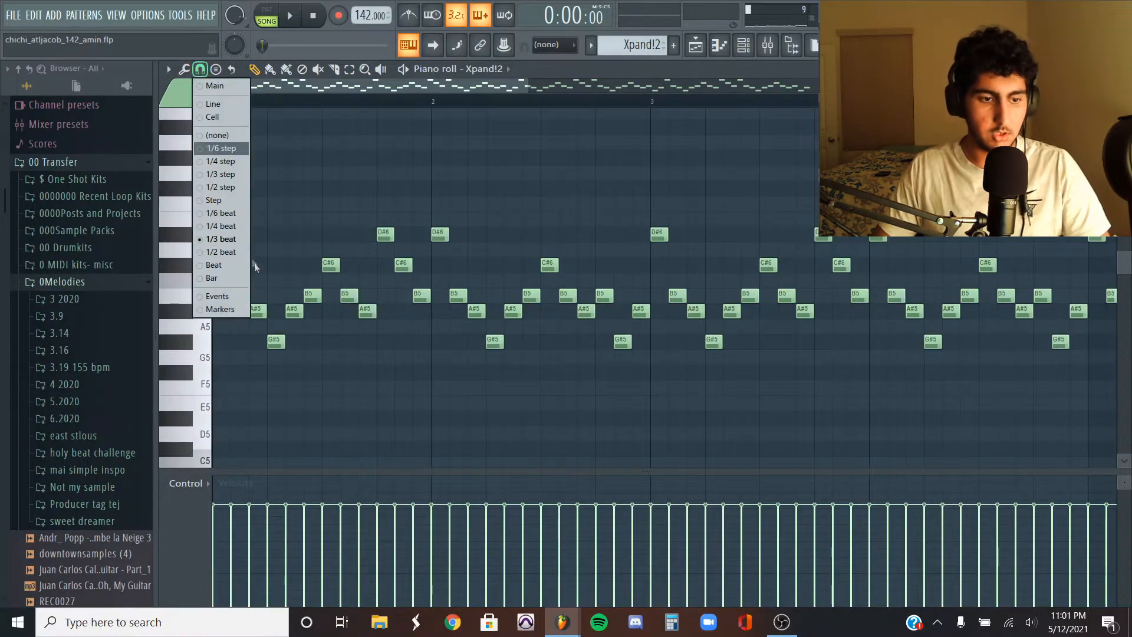
left_click(235, 242)
scroll(262, 167, "up", 2)
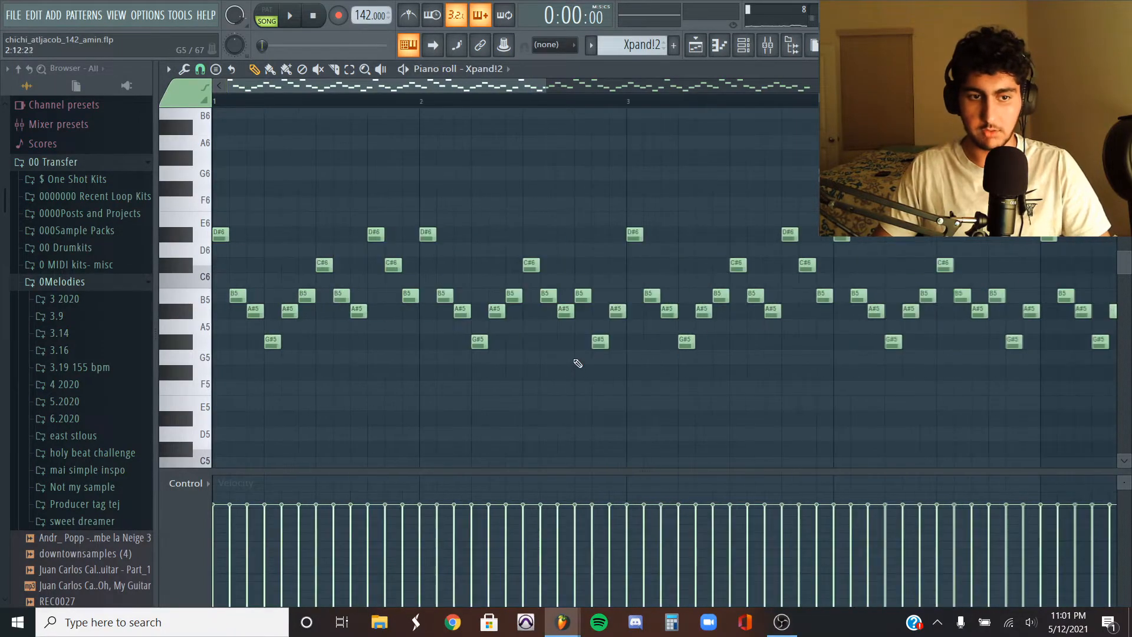
scroll(493, 356, "down", 3)
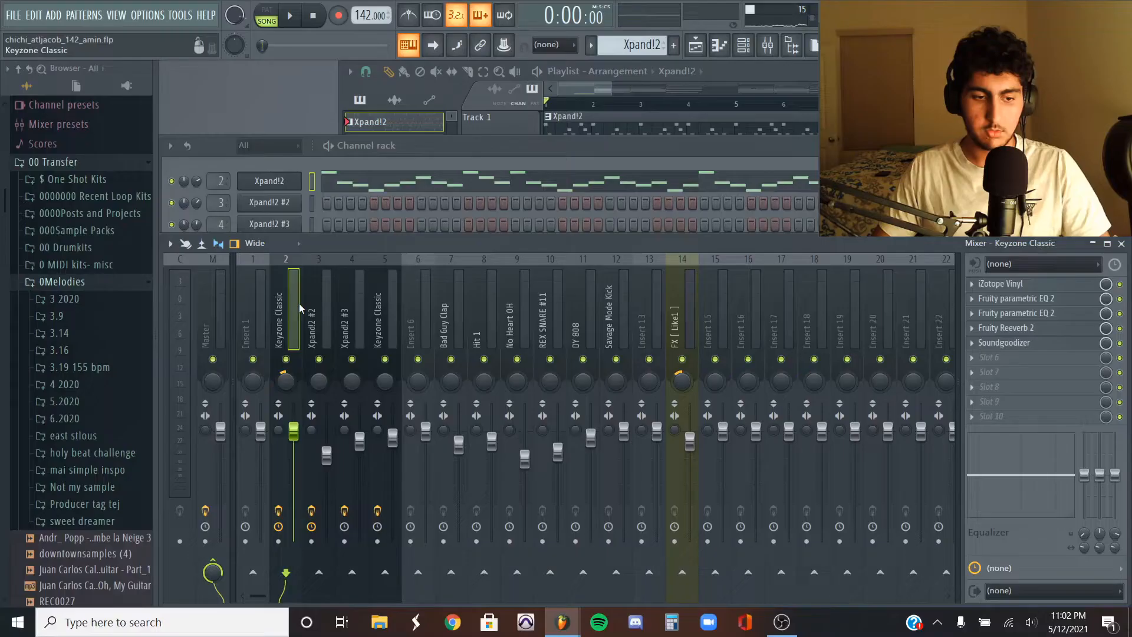
- Open each effect on the Keyzone Classic mixer insert, from iZotope Vinyl to Soundgoodizer, to inspect its settings
left_click(1047, 285)
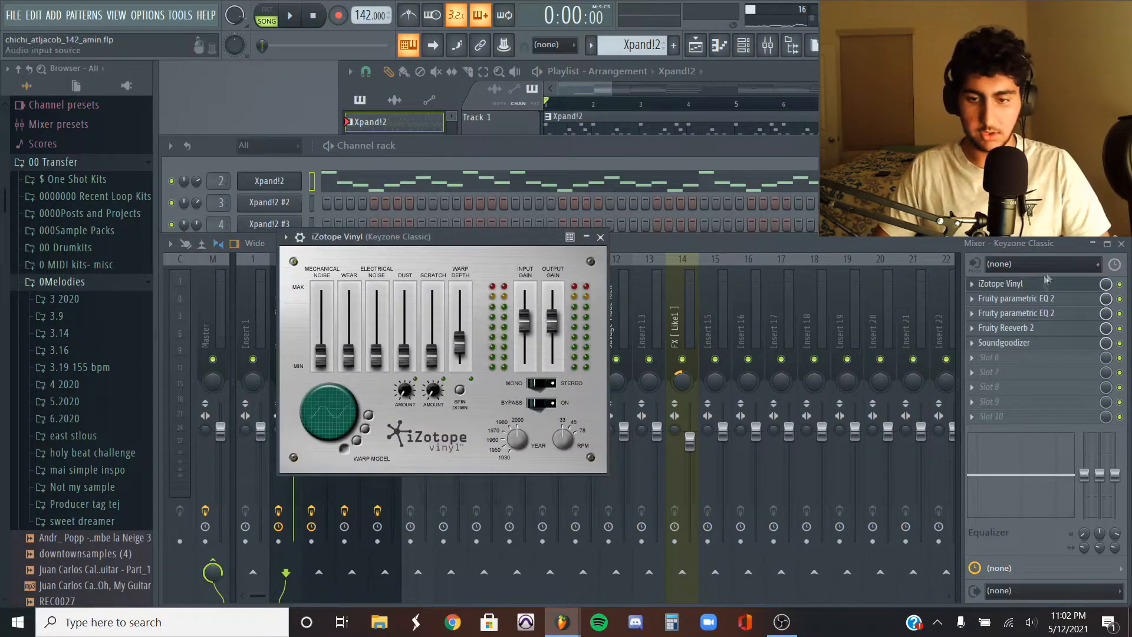
left_click(1016, 301)
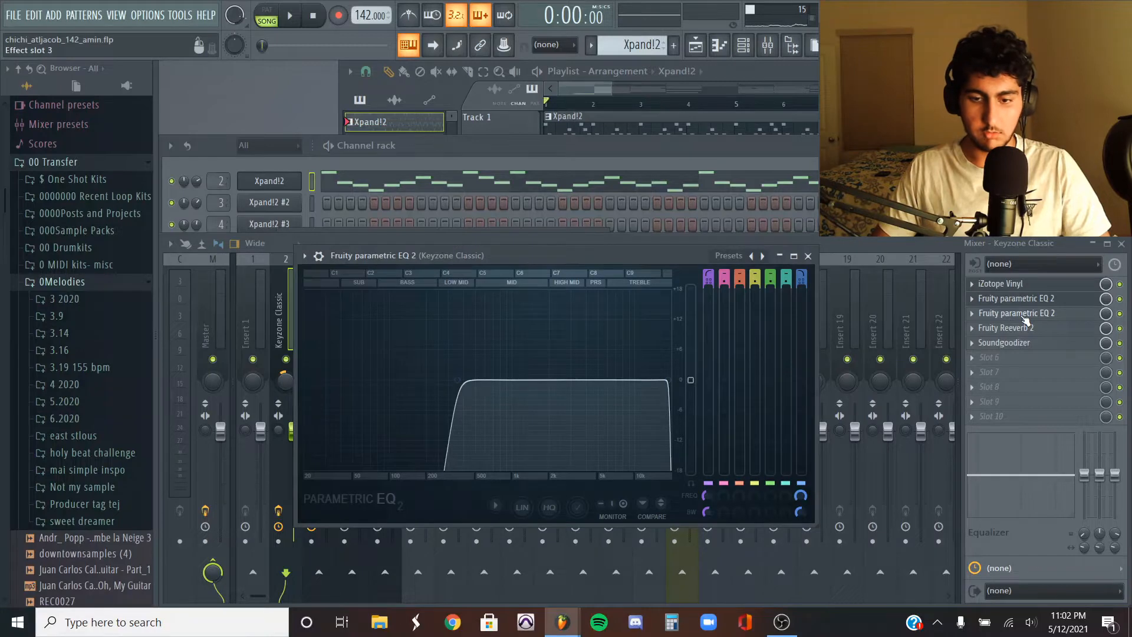
left_click(1023, 314)
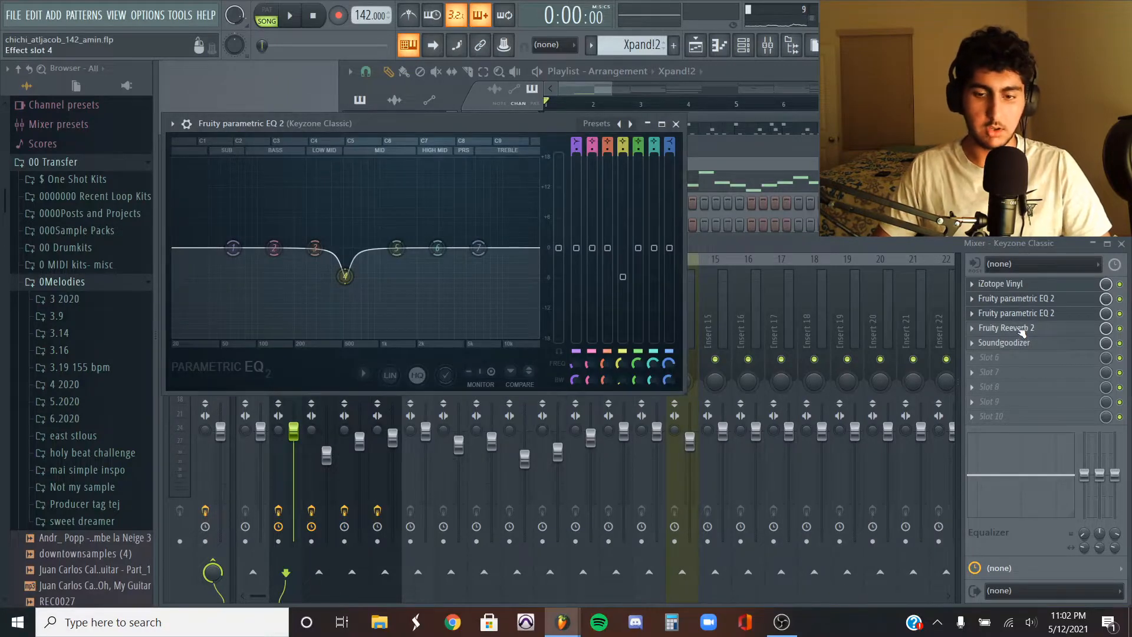
left_click(1021, 330)
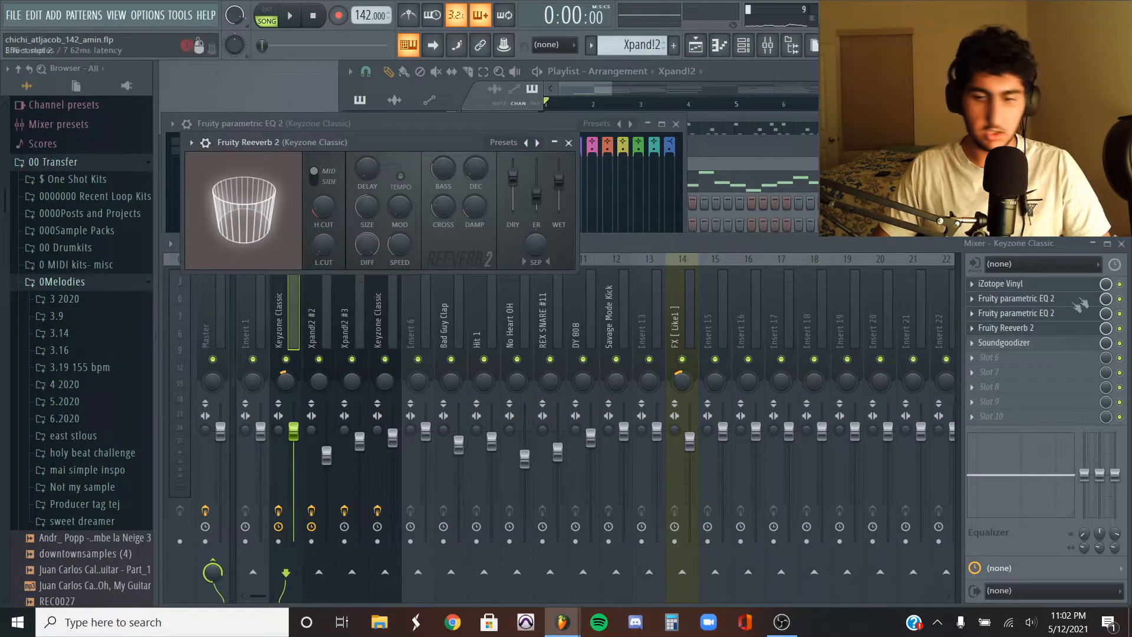
left_click(1029, 344)
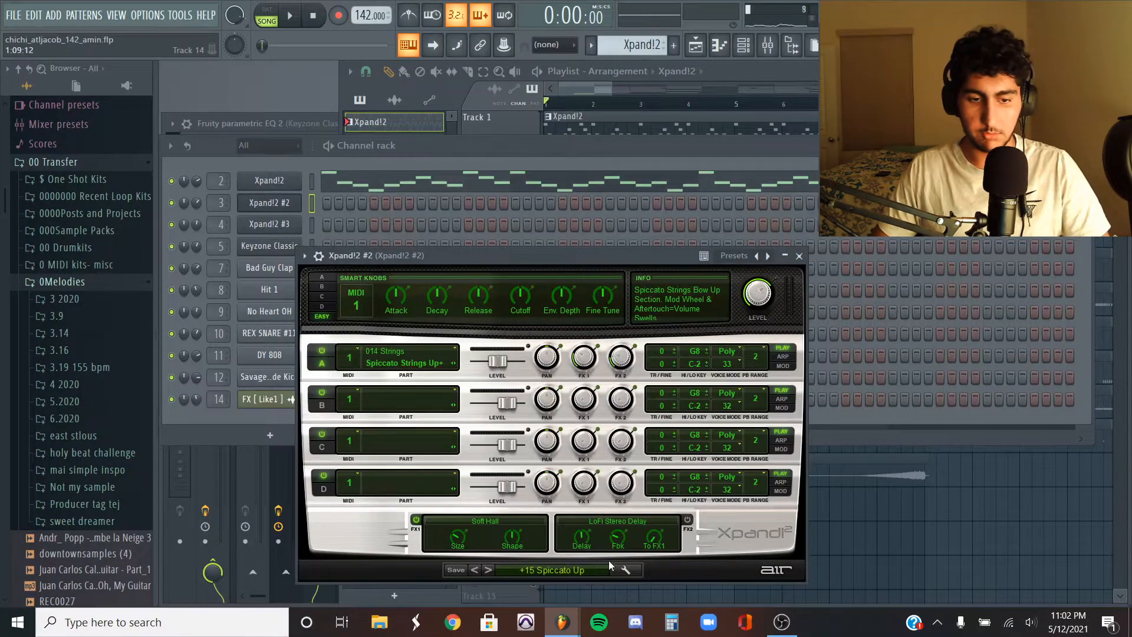
- Open the Xpand!2 #2 pattern from the playlist in the piano roll and play it
key("F5")
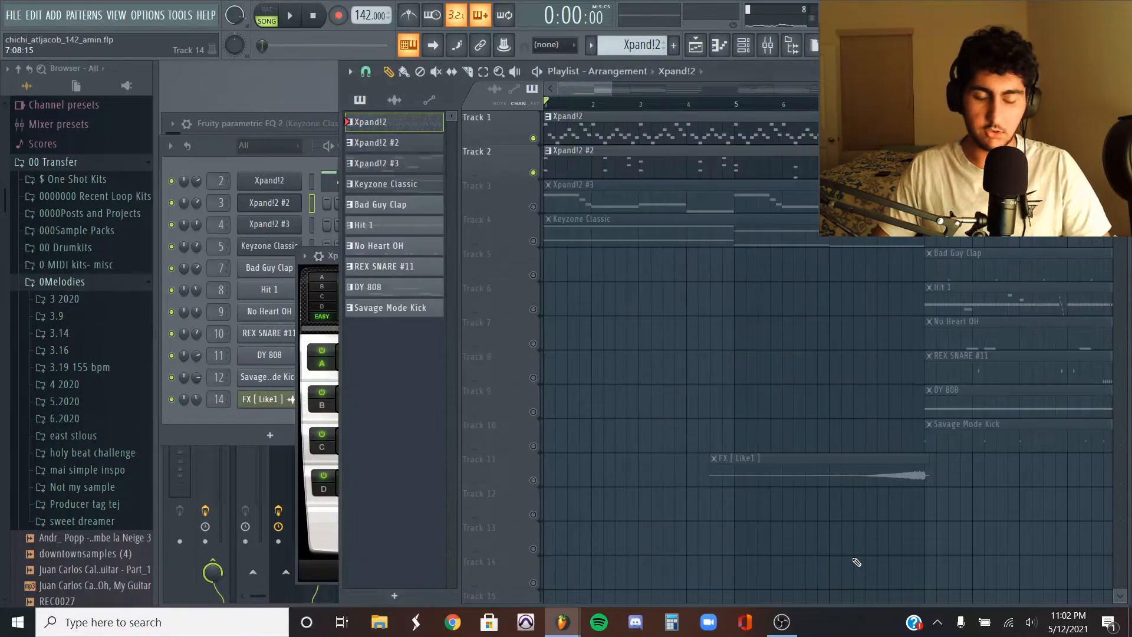
double_click(571, 157)
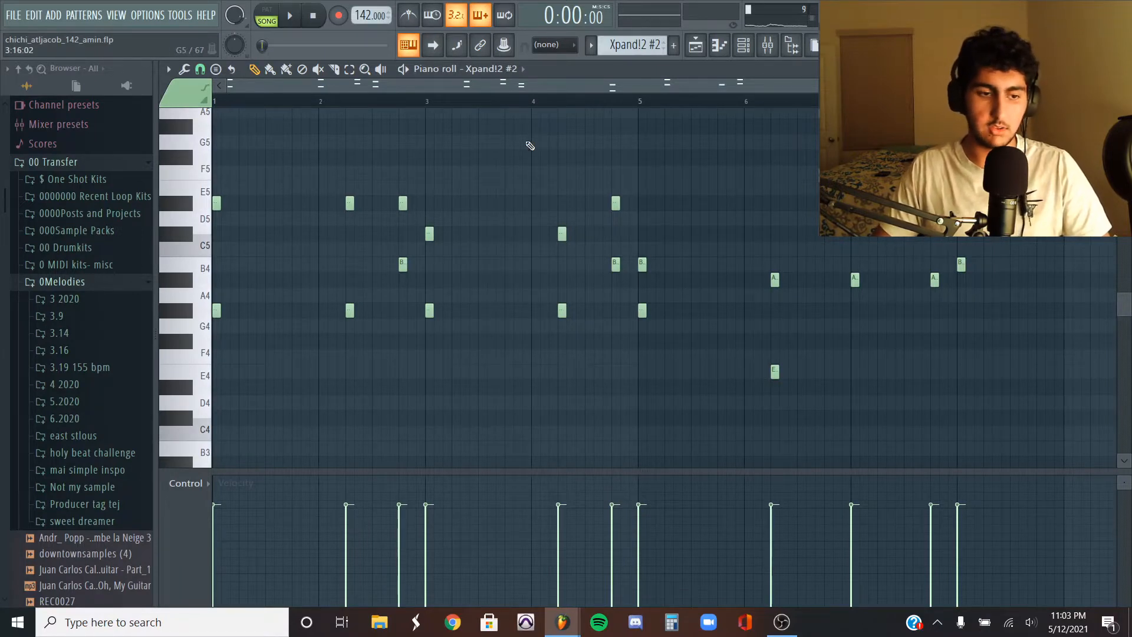
key("space")
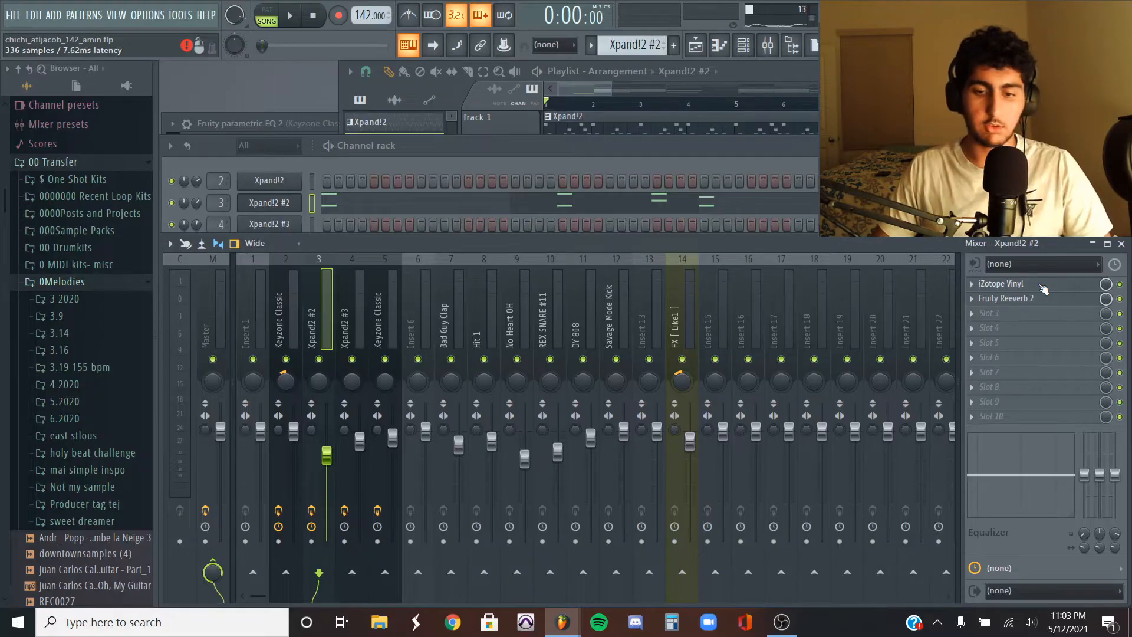
- Inspect the iZotope Vinyl and Fruity Reeverb 2 effects on the Xpand!2 #2 mixer insert
left_click(1043, 286)
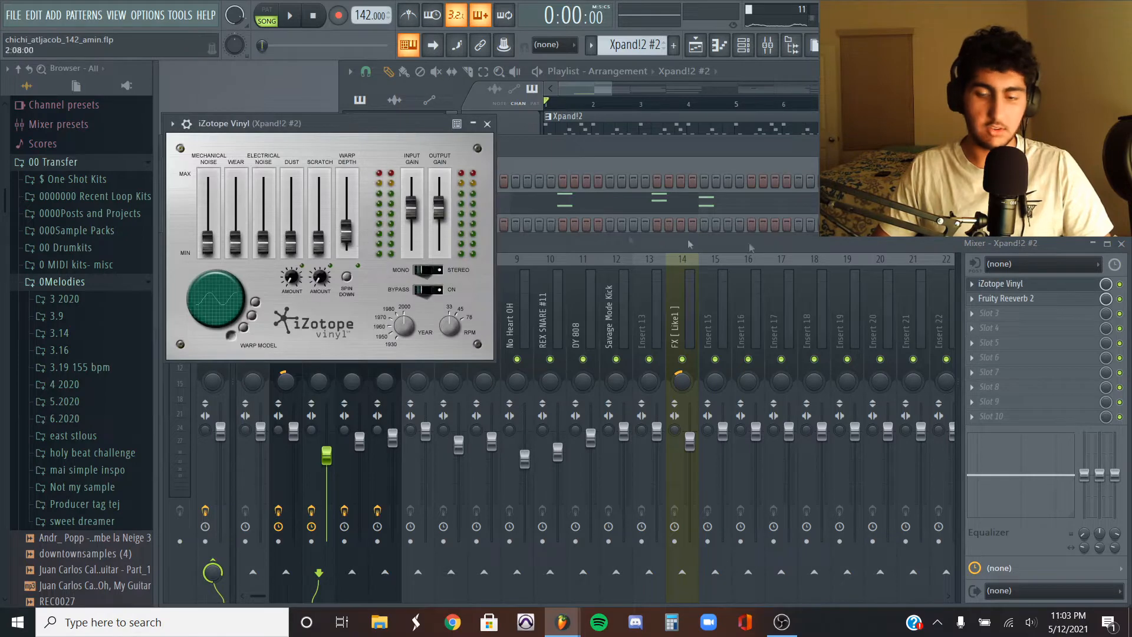
left_click(1024, 288)
left_click(1032, 301)
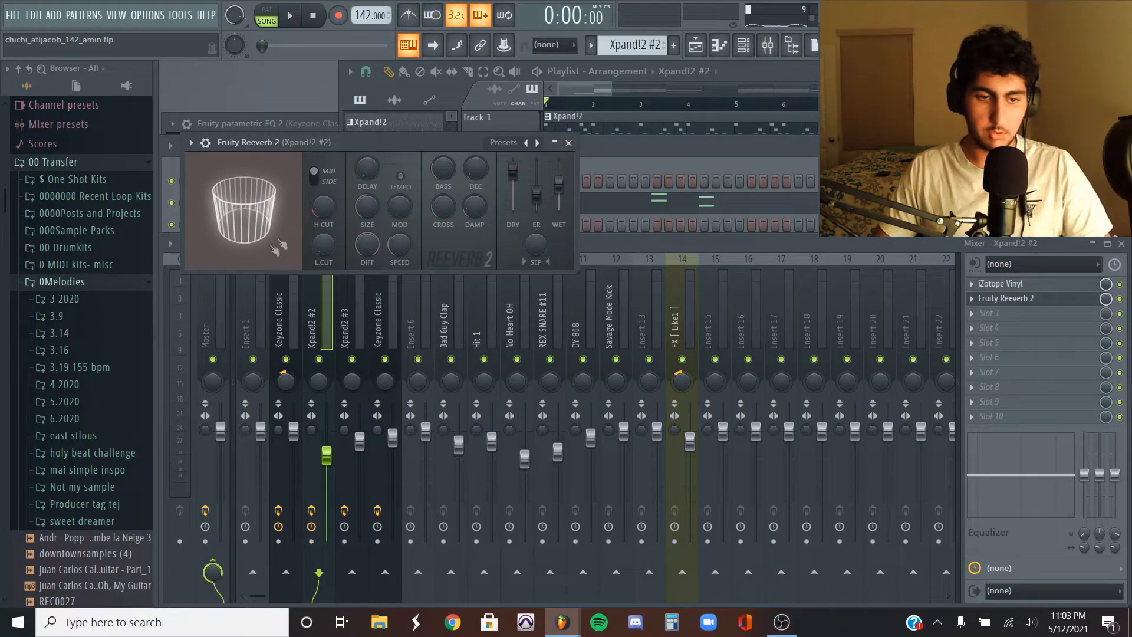
left_click(568, 143)
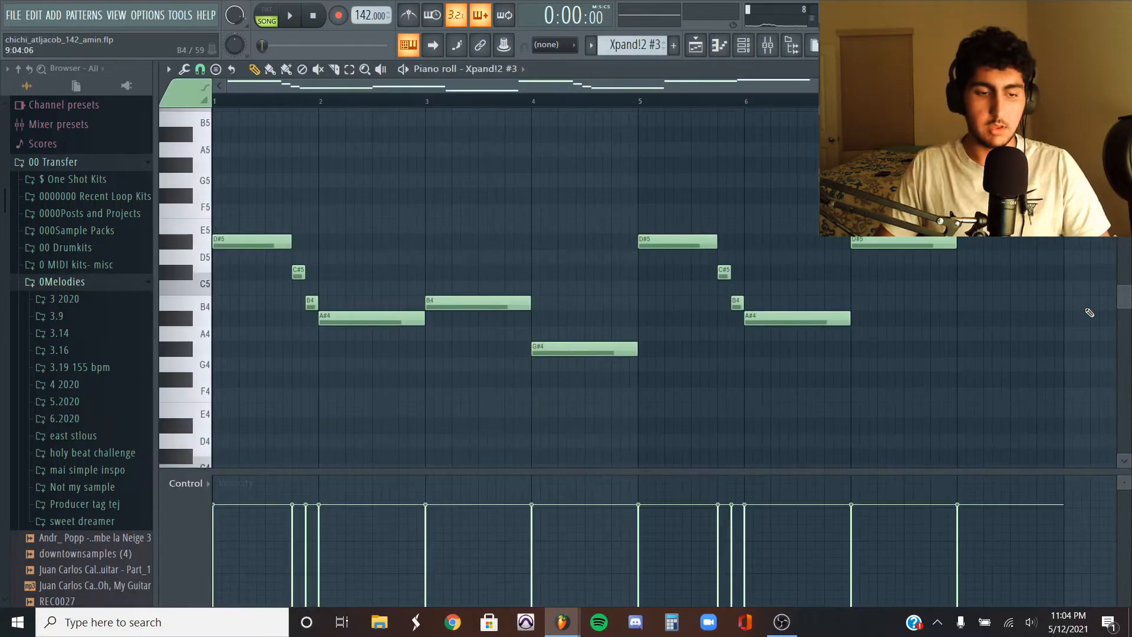
- Play the Xpand!2 #3 melody and open the Keyzone Classic instrument window
key("space")
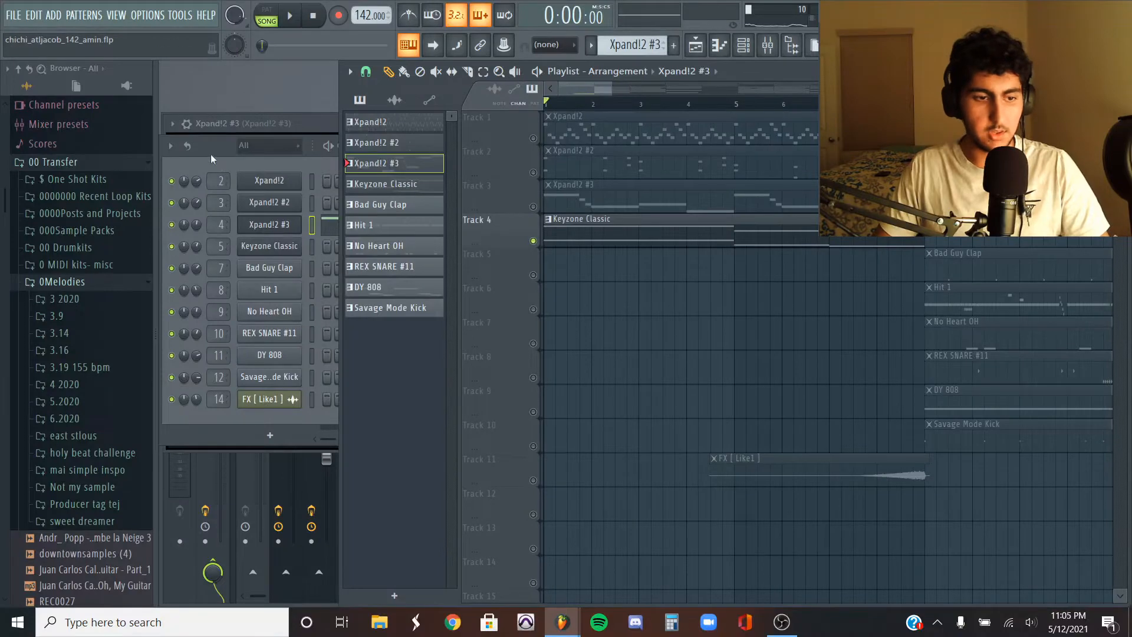
left_click(211, 159)
left_click(279, 249)
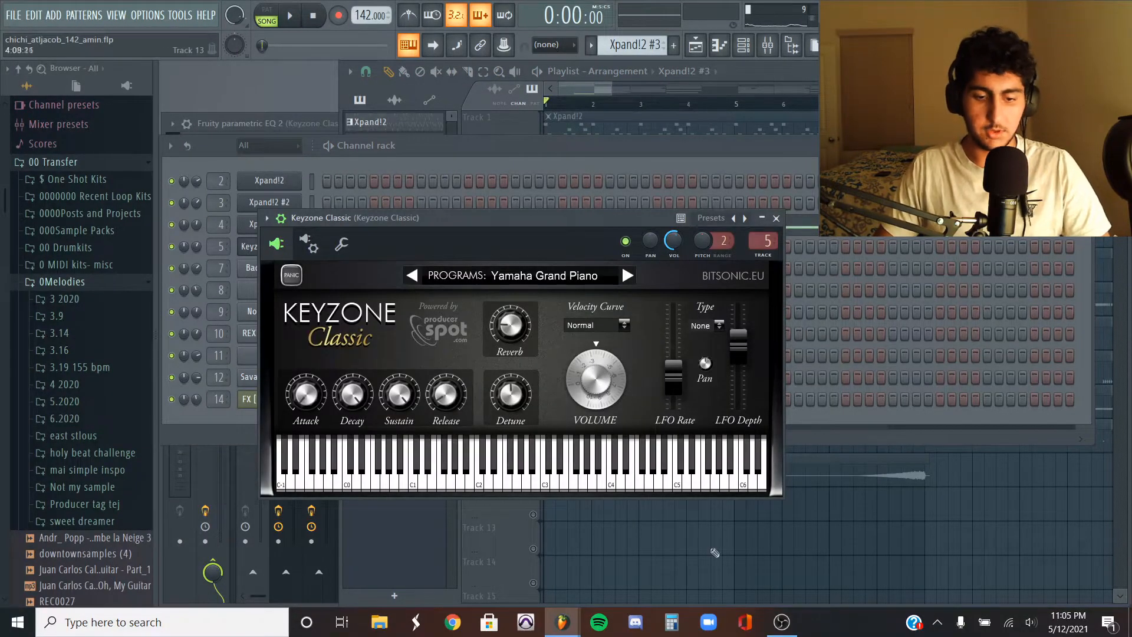
- Open the Keyzone Classic chord pattern in the piano roll and play it
left_click(713, 551)
double_click(596, 238)
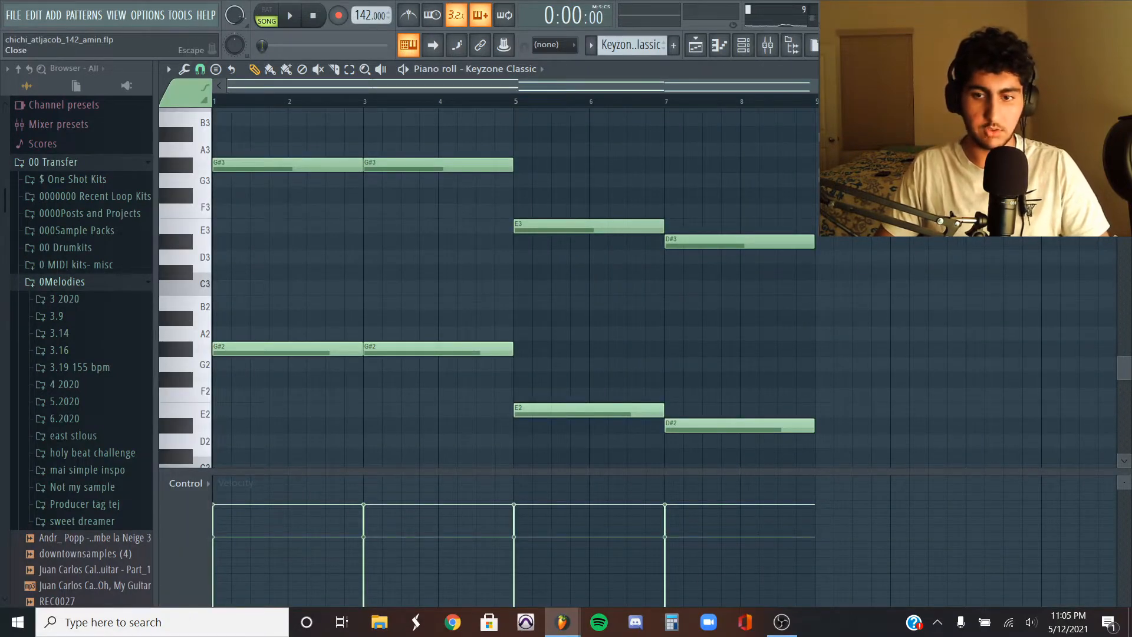
key("Escape")
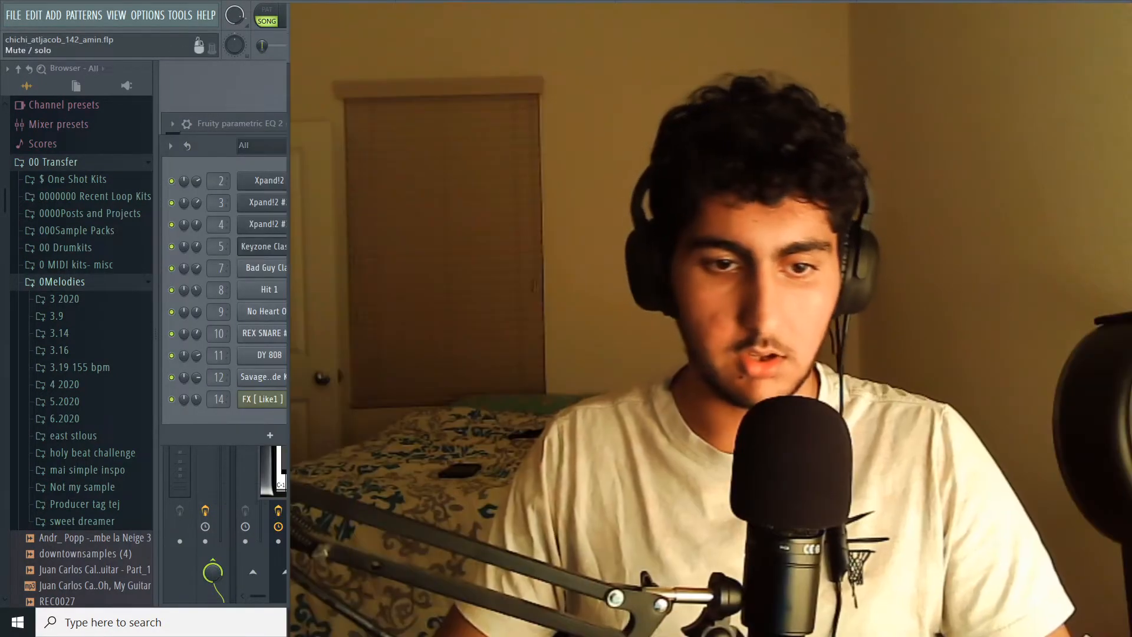
double_click(596, 240)
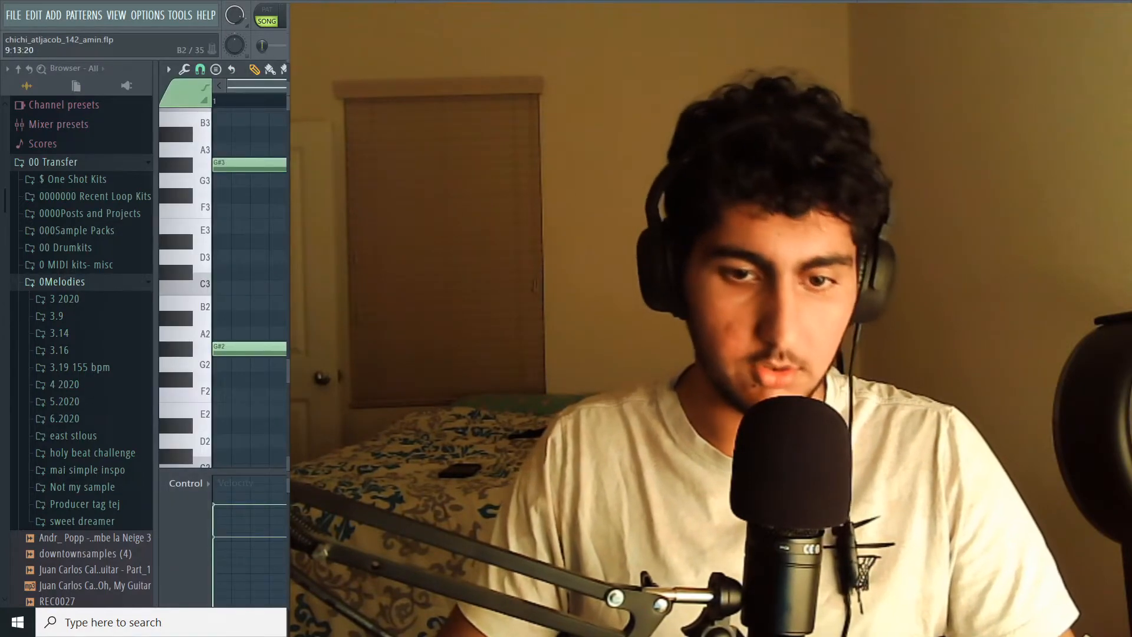
key("space")
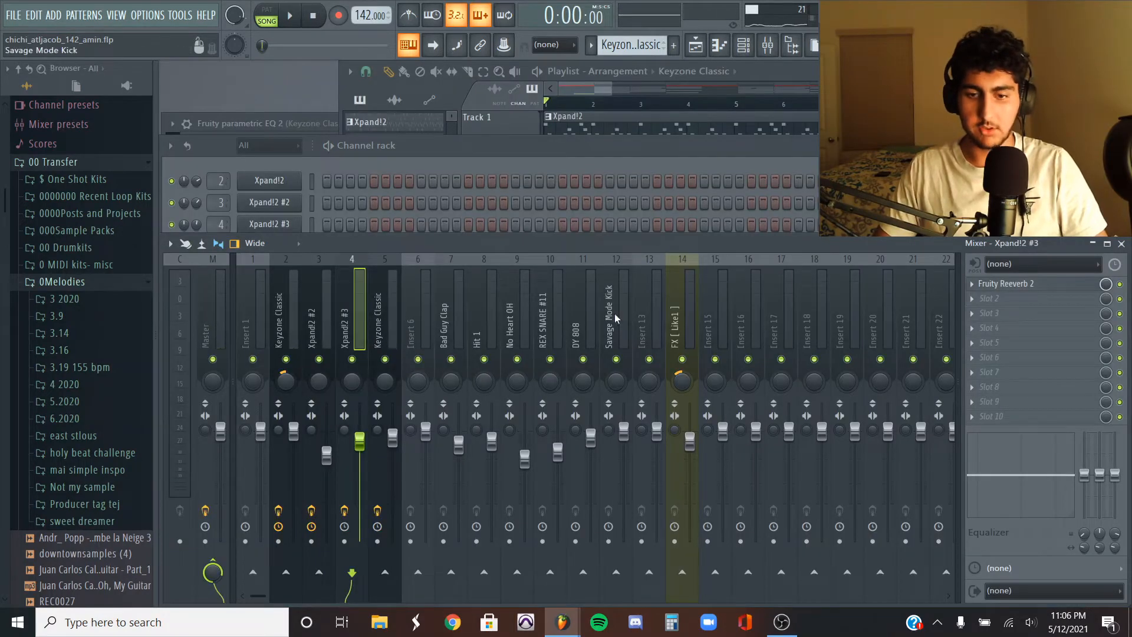
- Inspect the Fruity Reeverb 2 on the Xpand!2 #3 insert and open and play the Bad Guy Clap pattern
left_click(1025, 284)
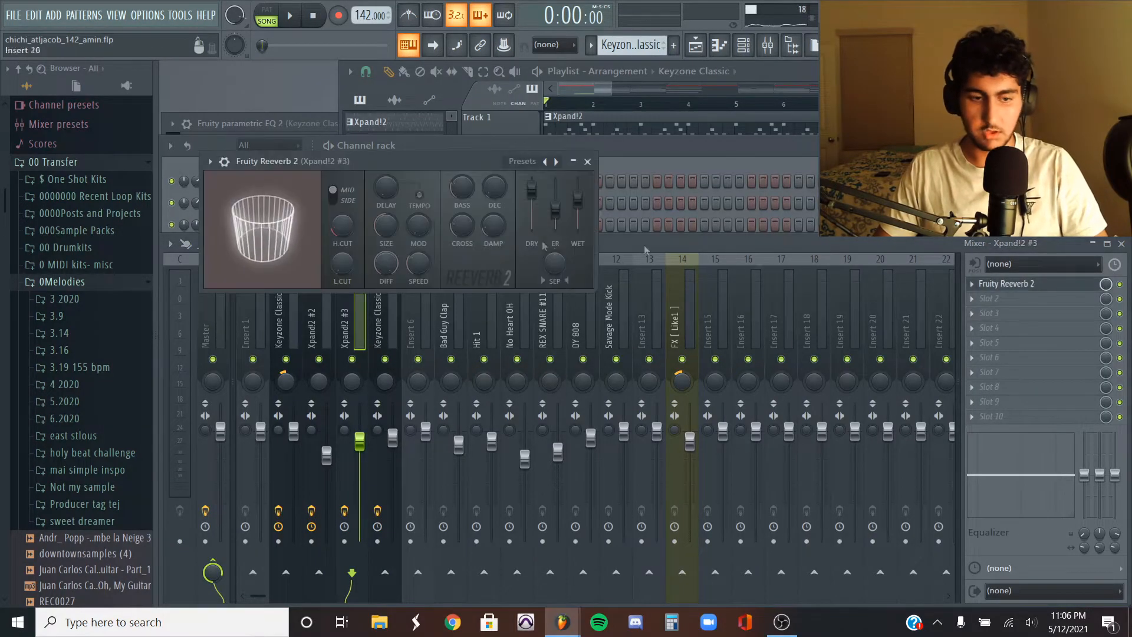
left_click(693, 248)
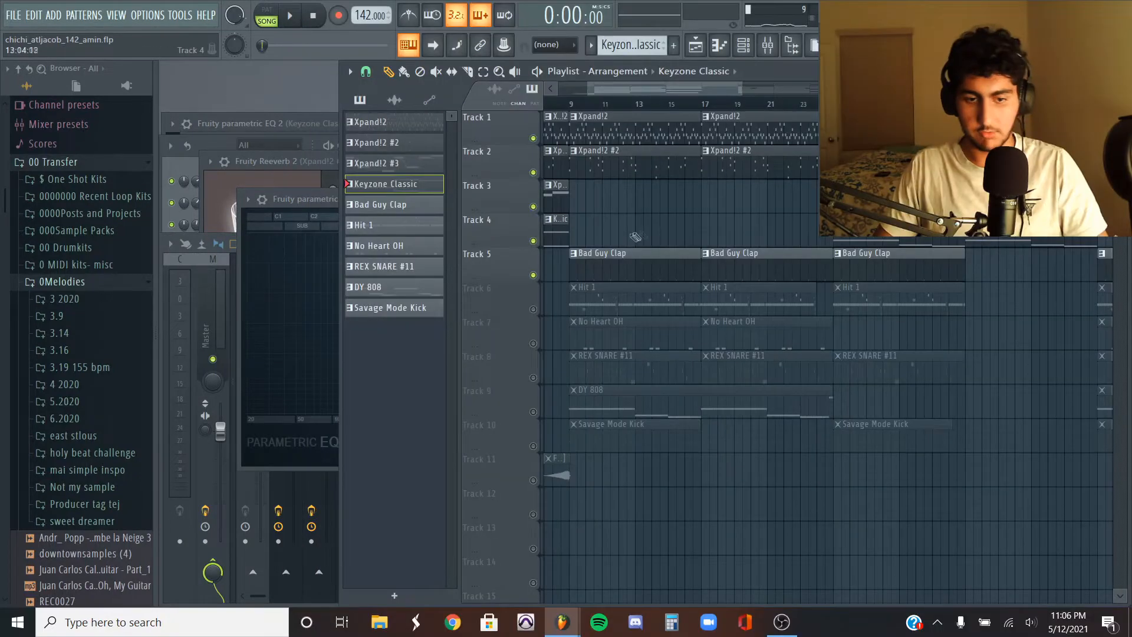
double_click(627, 267)
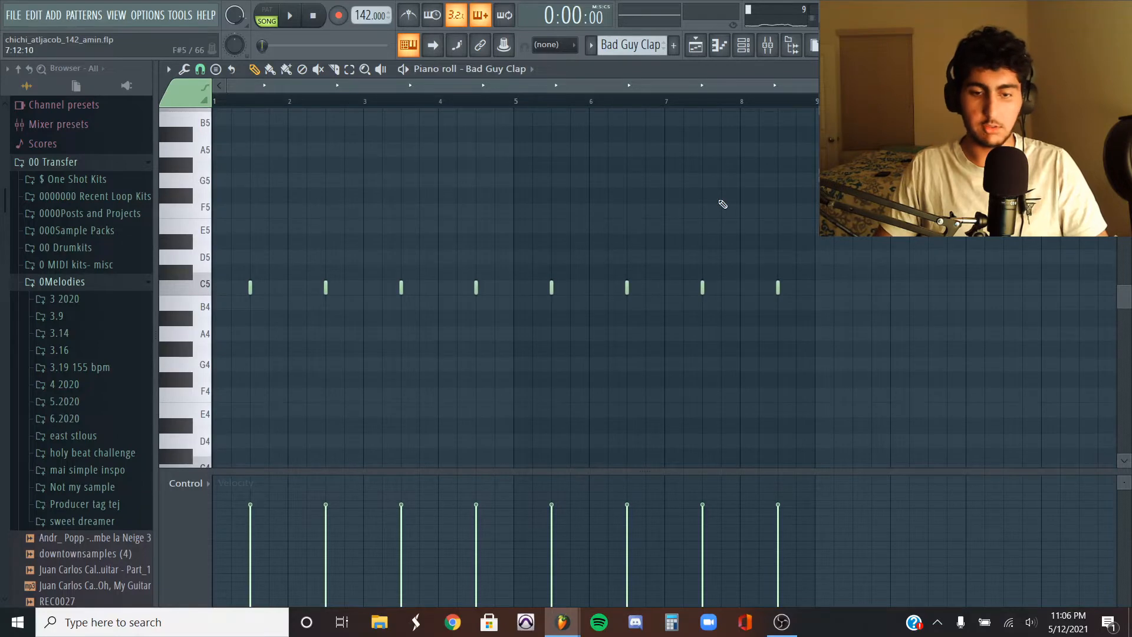
key("space")
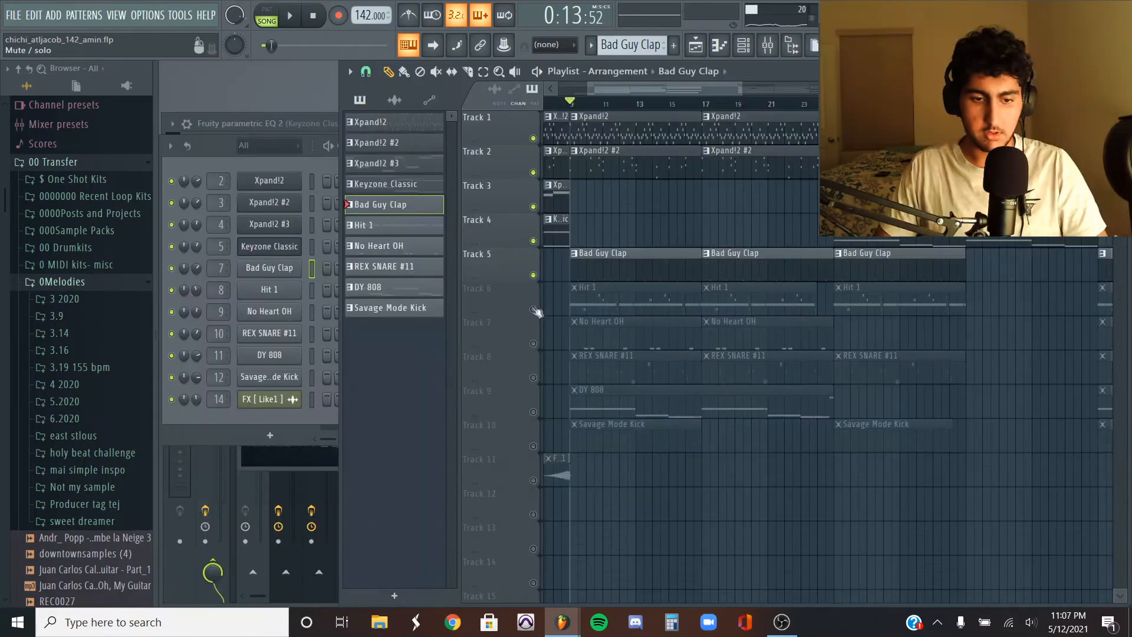
- Open the Hit 1 hi-hat pattern in the piano roll and play it to examine the rolls
left_click(534, 309)
double_click(609, 305)
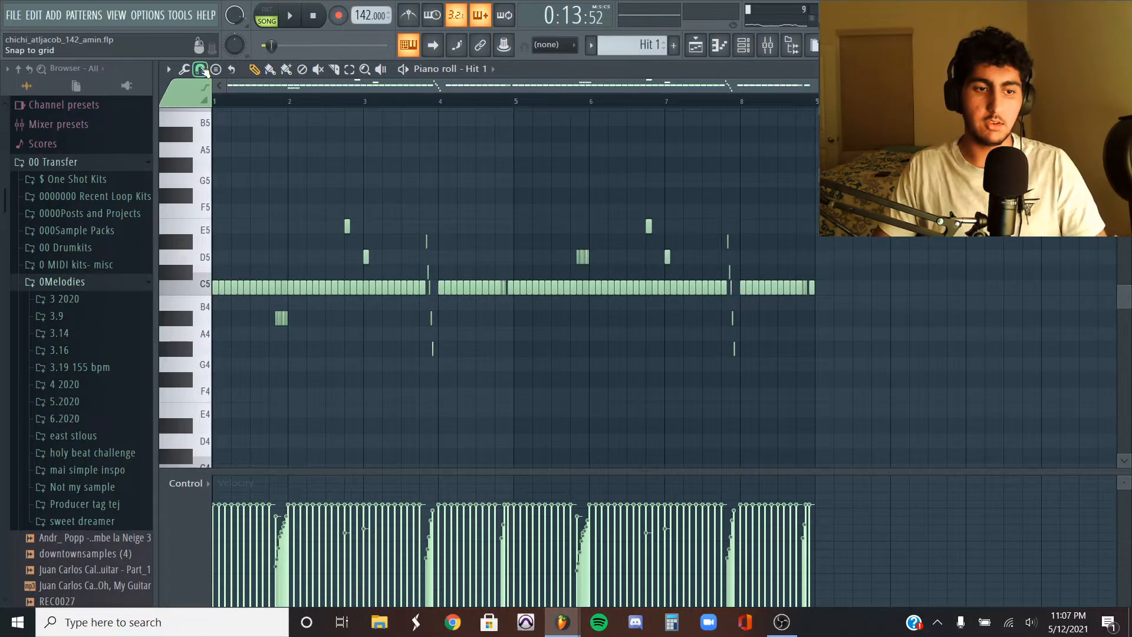
left_click(200, 70)
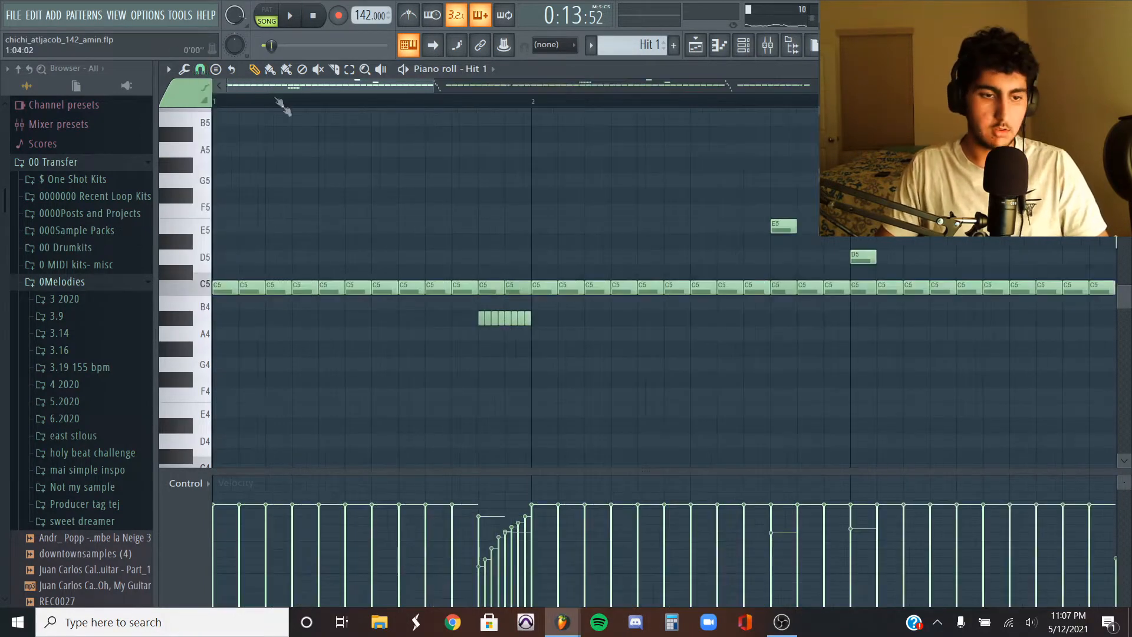
scroll(423, 243, "down", 3)
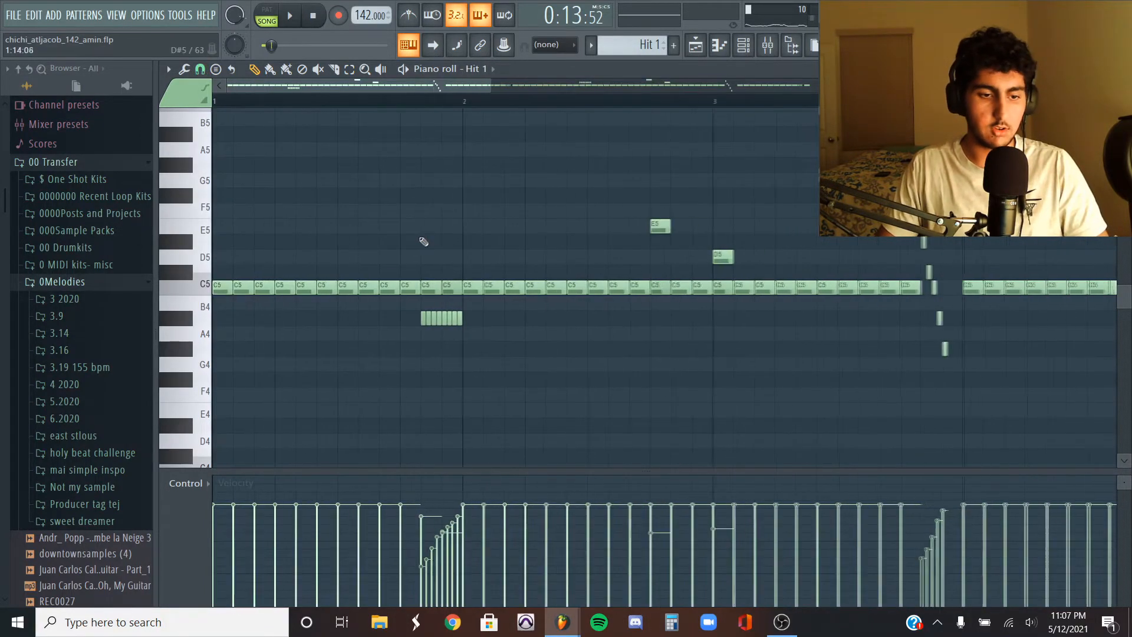
scroll(422, 242, "down", 3)
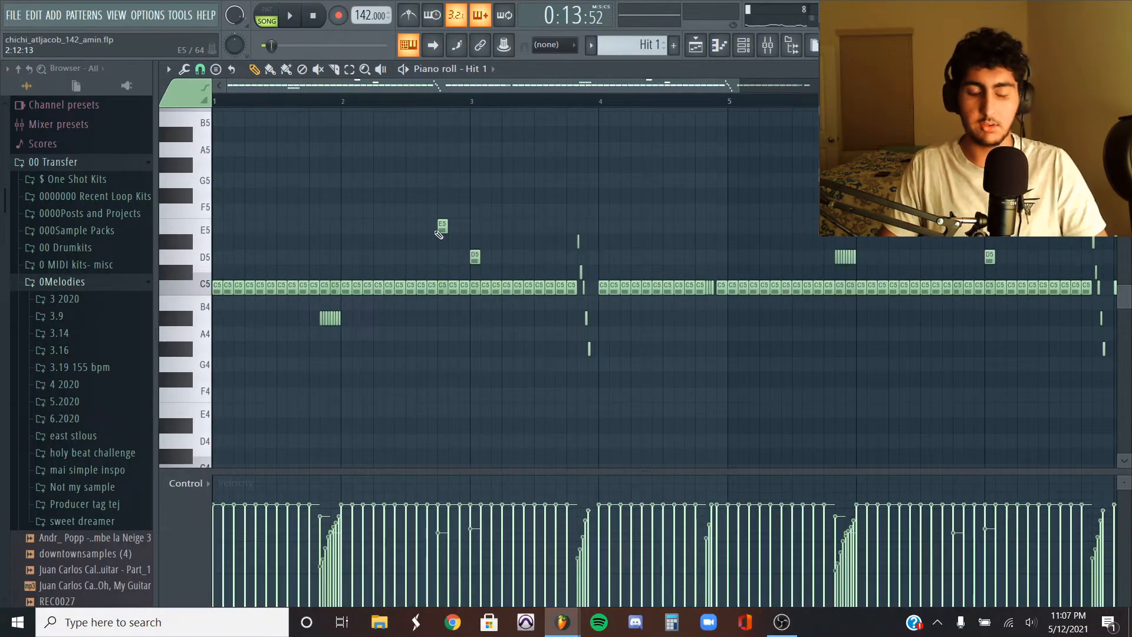
scroll(513, 201, "down", 1, "ctrl")
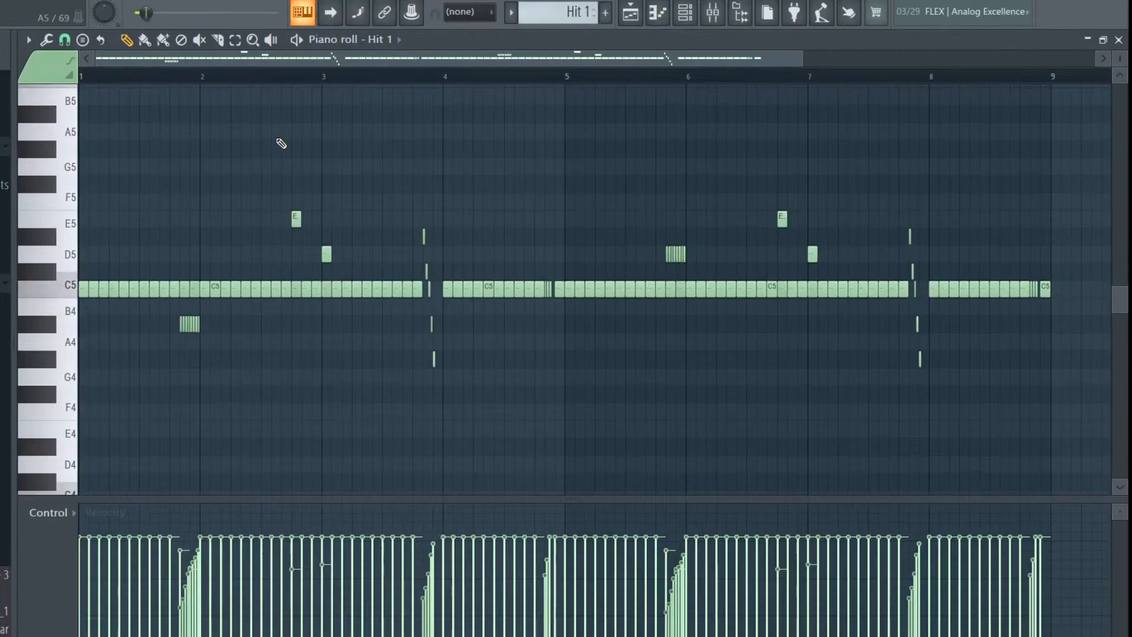
key("space")
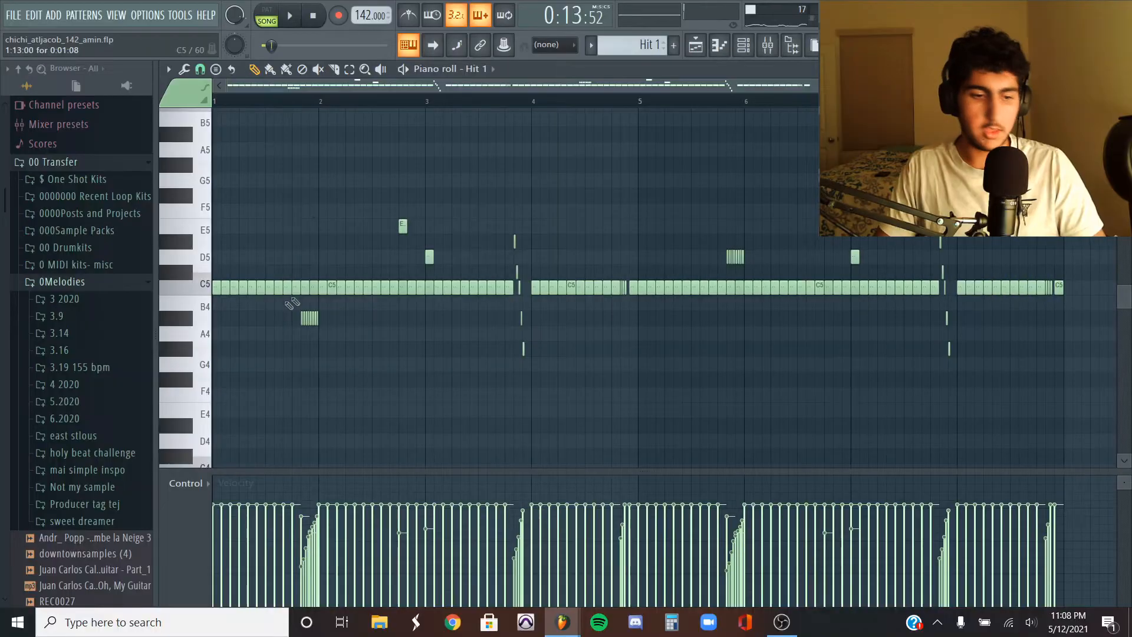
- Select the B4 hi-hat roll notes and set the piano roll snap to 1/2 step
scroll(291, 305, "up", 5)
left_click_drag(425, 331, 265, 319)
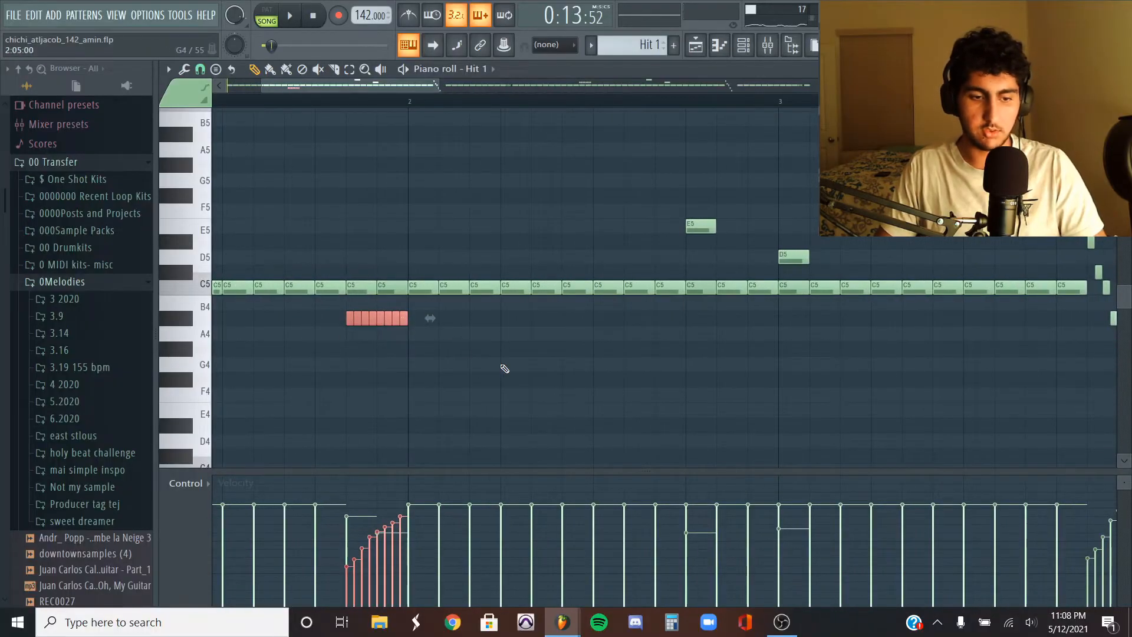
left_click(199, 69)
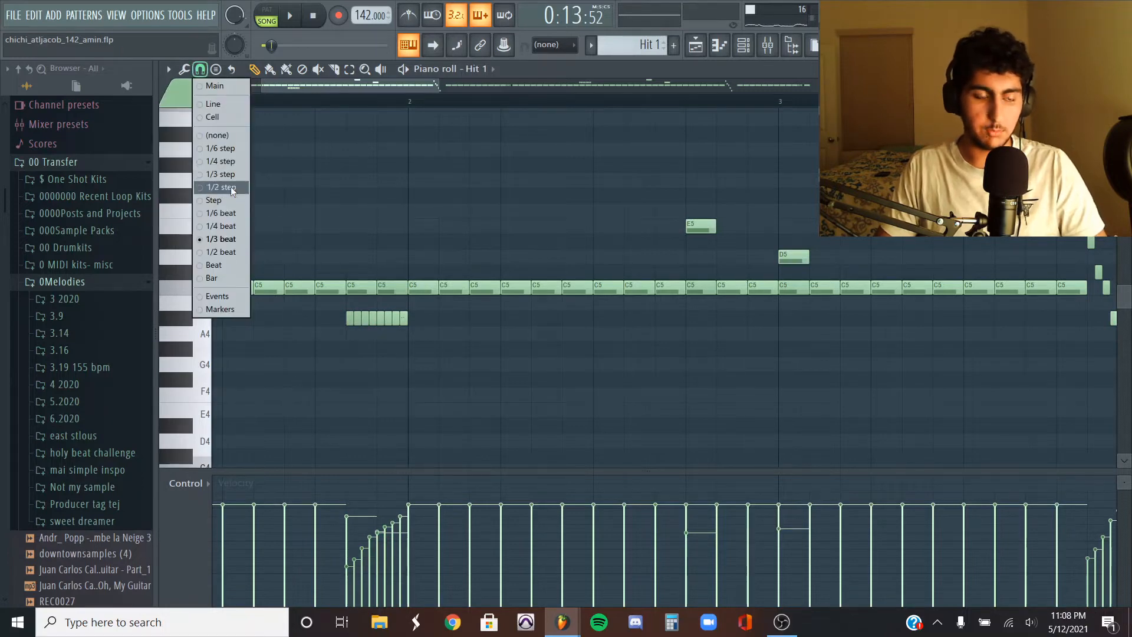
left_click(235, 179)
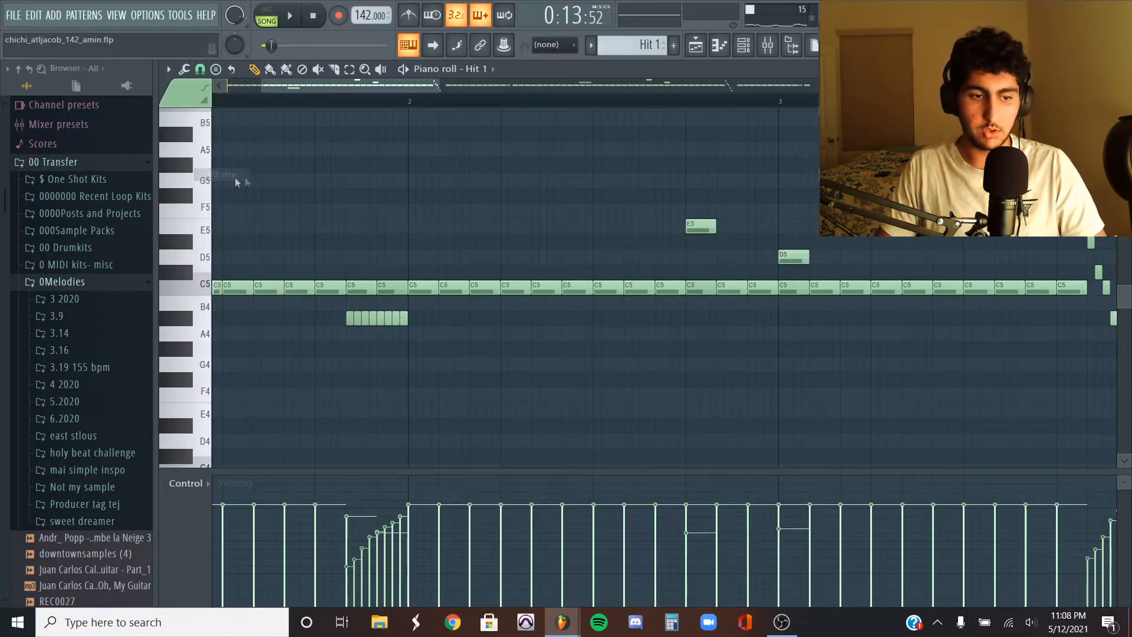
scroll(494, 316, "down", 6)
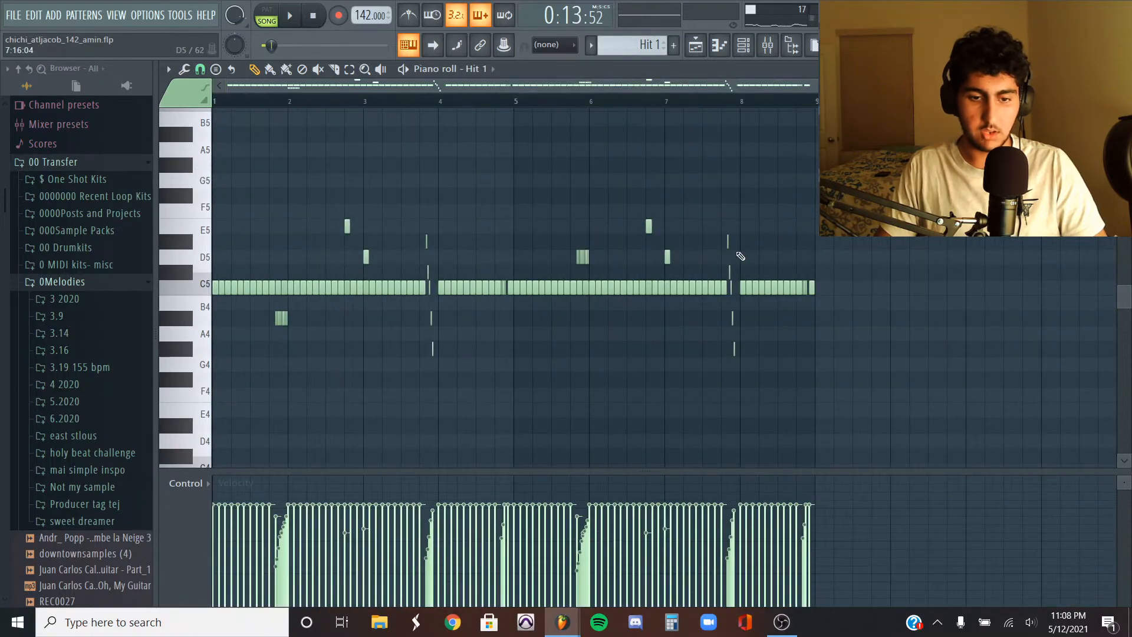
scroll(731, 266, "up", 3)
scroll(503, 344, "down", 3)
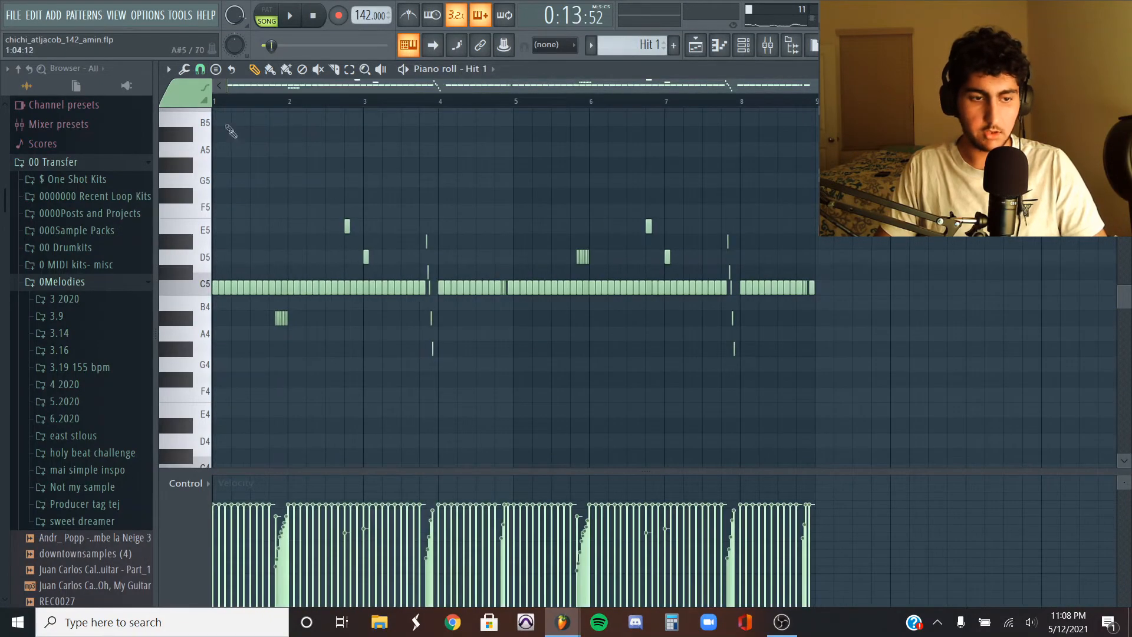
- Open the DY 808 pattern in the piano roll and zoom in to view its notes
left_click(202, 69)
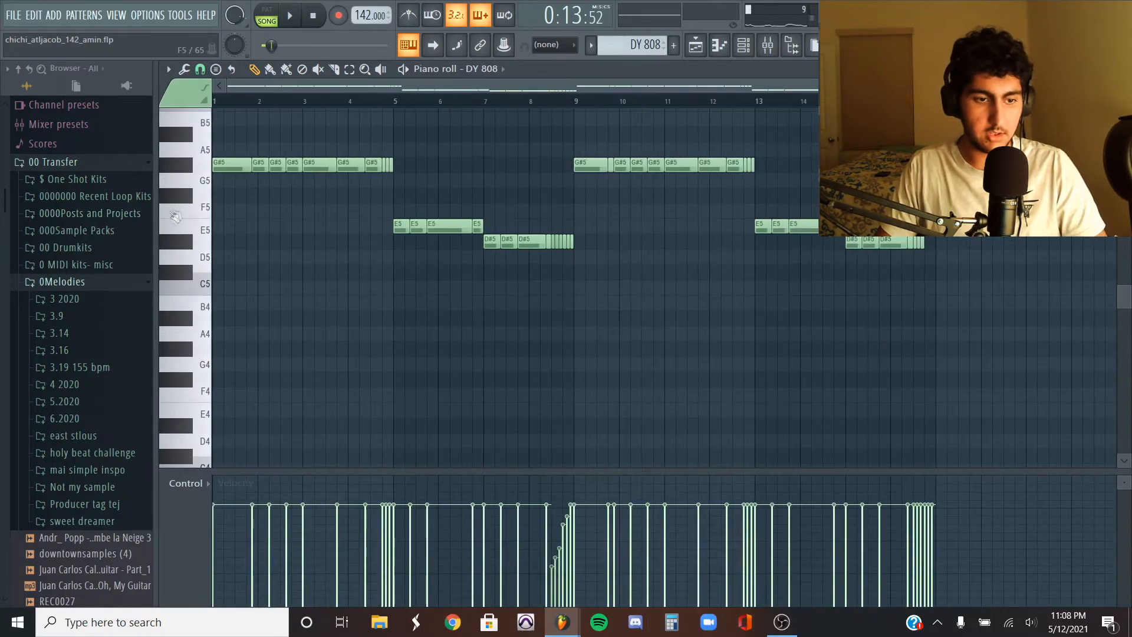
scroll(175, 216, "up", 2)
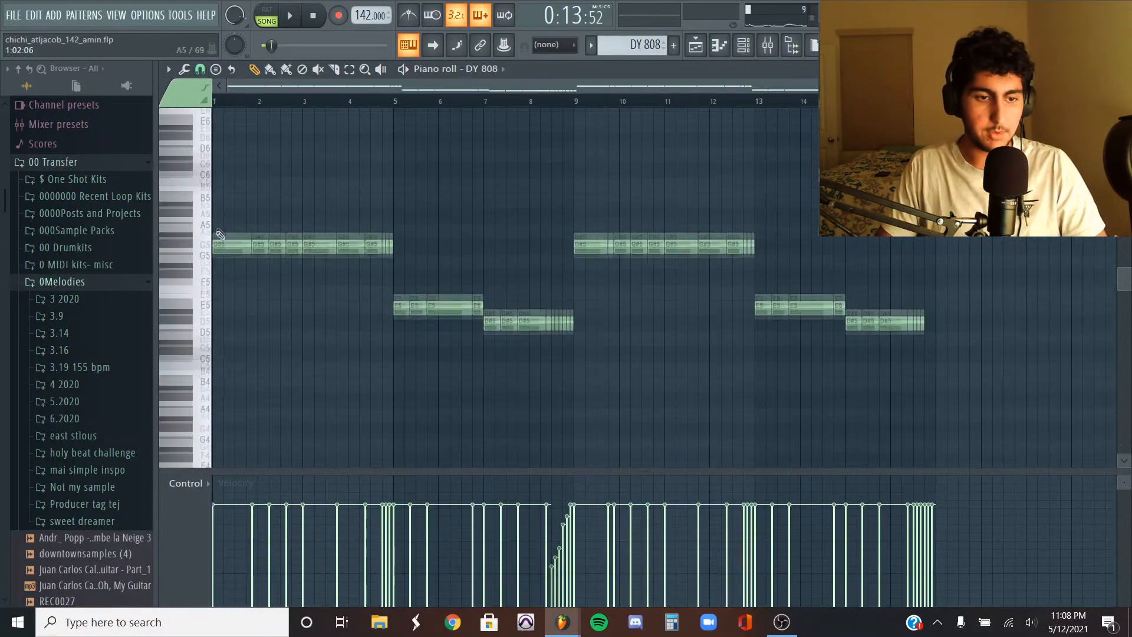
scroll(233, 274, "down", 1)
scroll(235, 275, "up", 1, "ctrl")
scroll(234, 273, "down", 1)
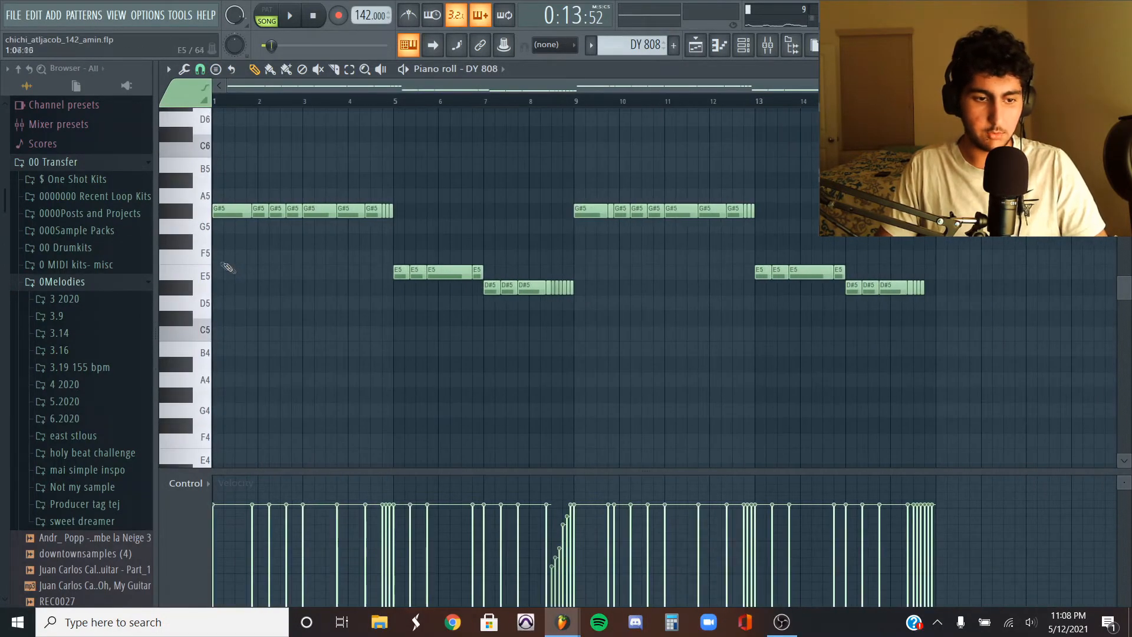
scroll(237, 253, "up", 2)
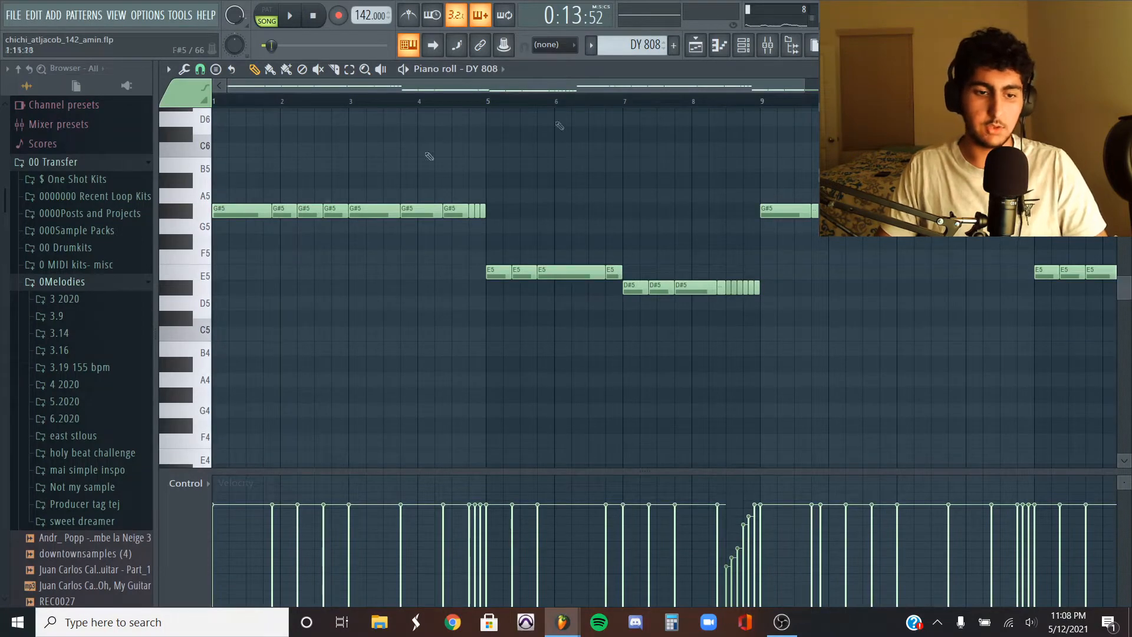
- Set the piano roll snap to Line and select the G#5 roll notes at the end of bar 4
left_click(204, 69)
left_click(216, 105)
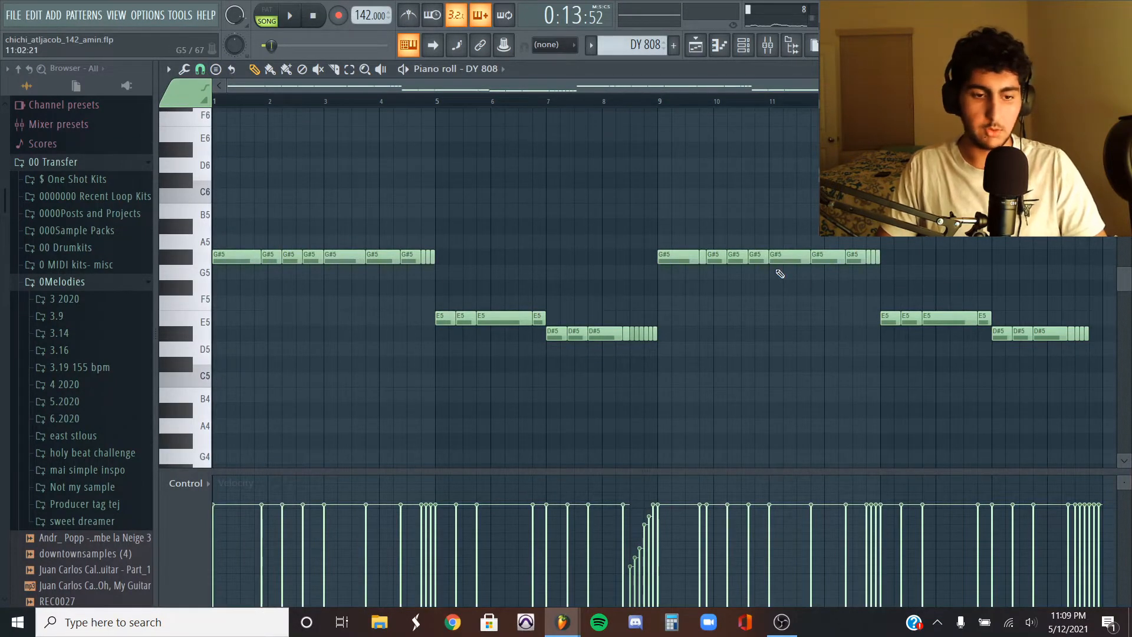
scroll(401, 262, "up", 3)
left_click_drag(525, 258, 475, 258)
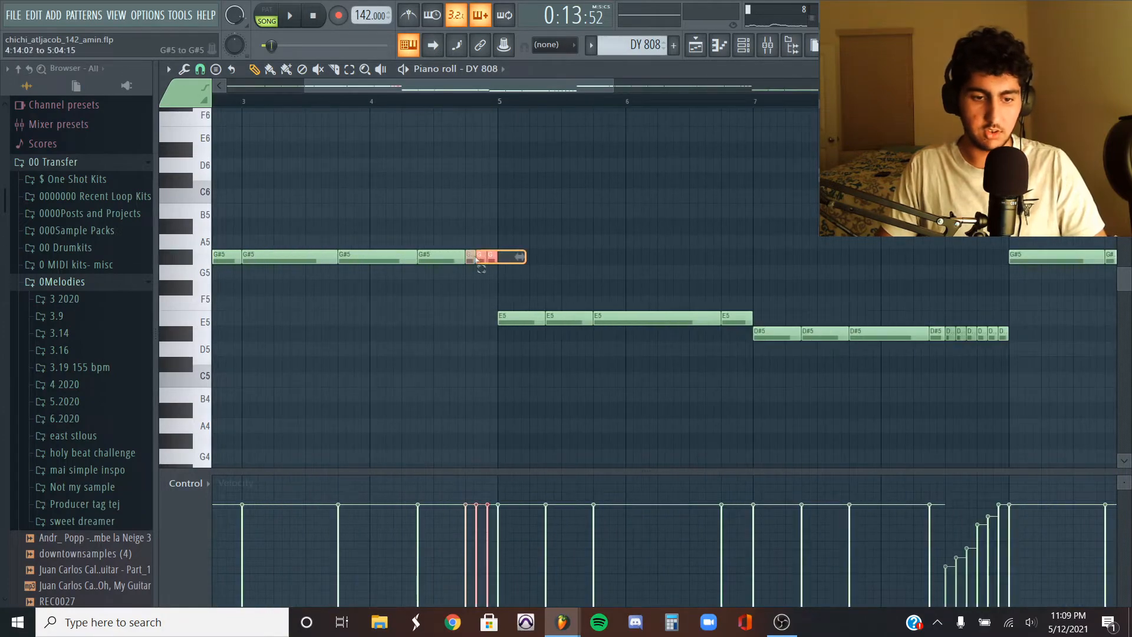
left_click(527, 206)
scroll(526, 207, "down", 3)
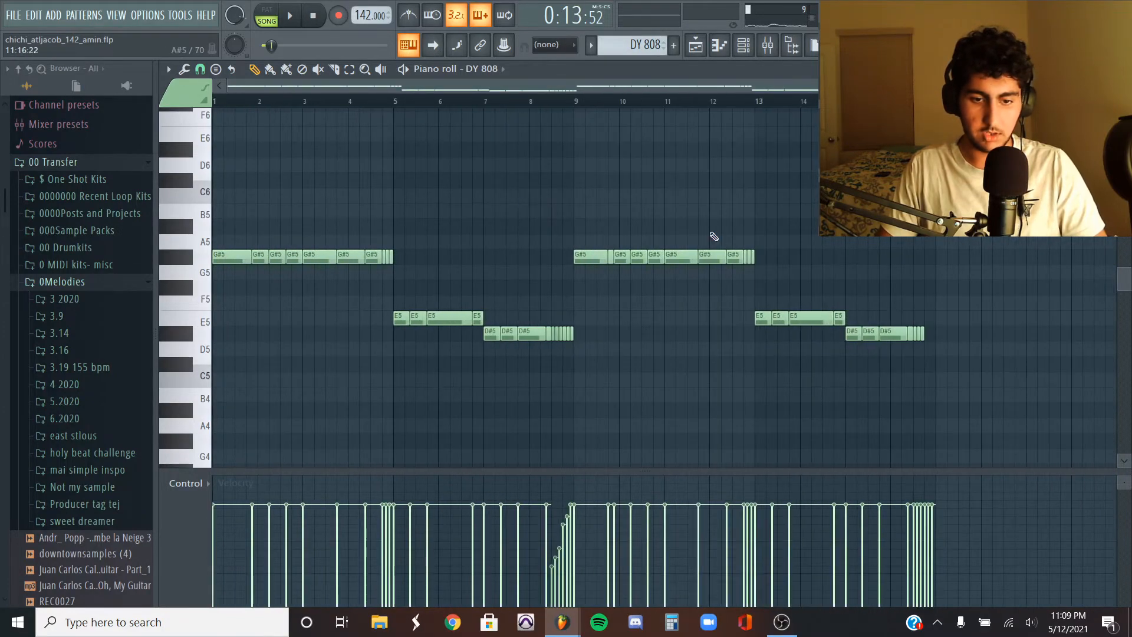
- Set the piano roll snap to 1/3 beat and zoom into the DY 808 rolls
left_click(203, 70)
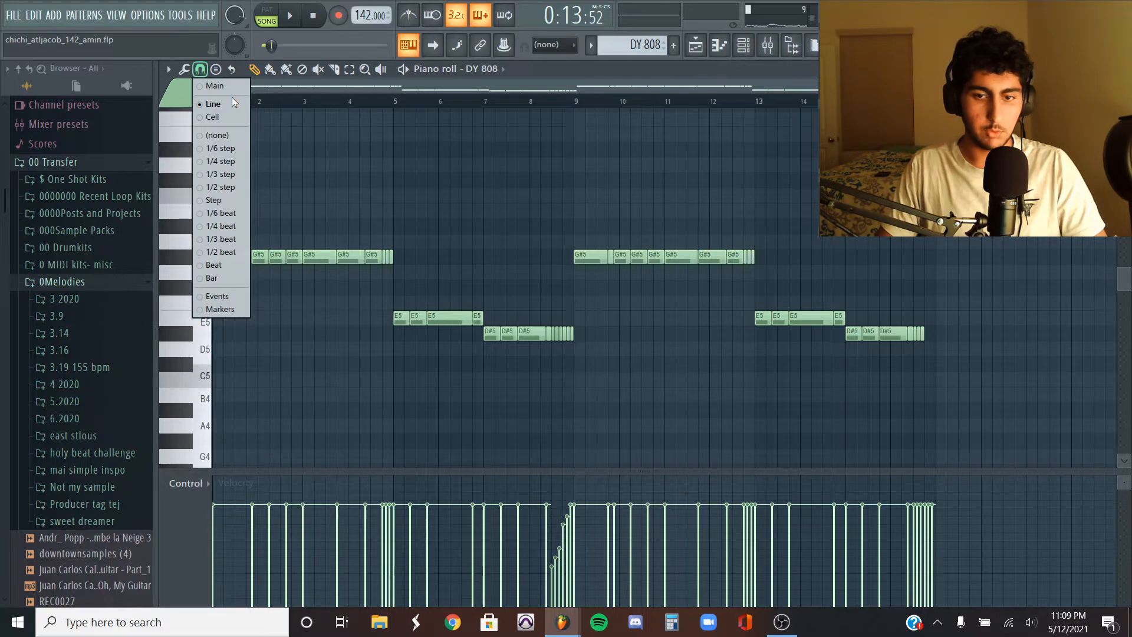
left_click(386, 158)
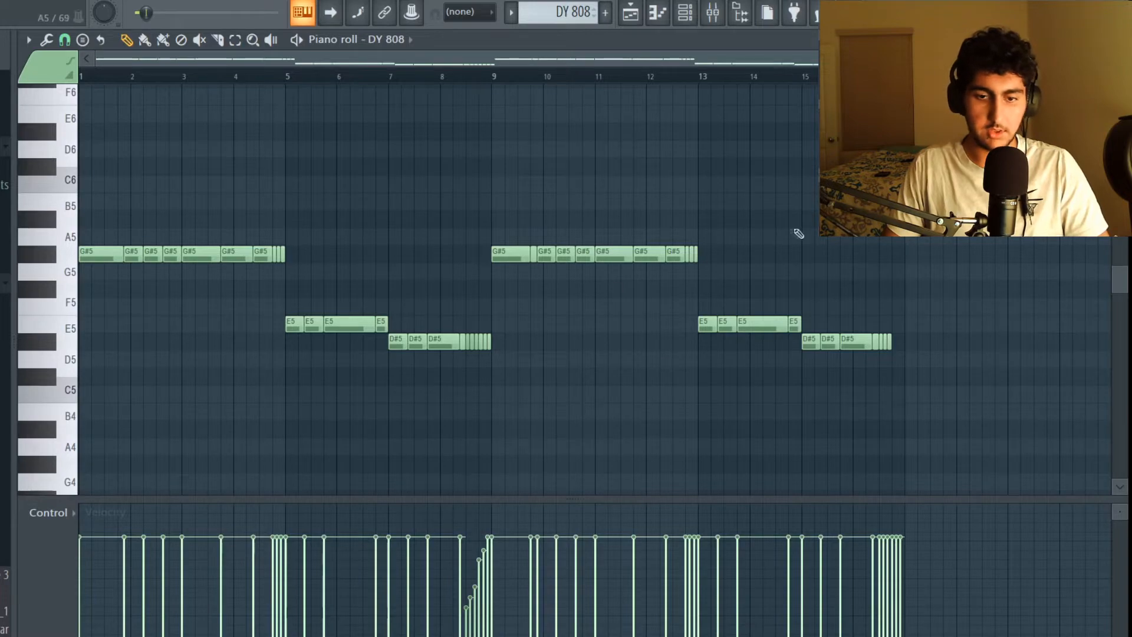
scroll(922, 241, "up", 4)
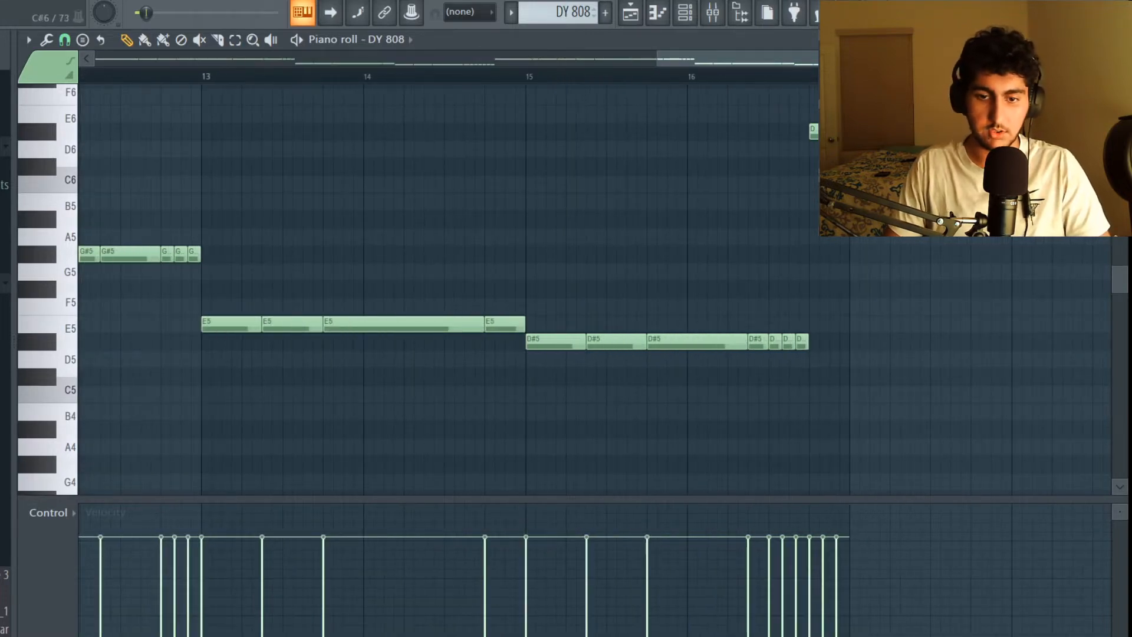
left_click_drag(958, 168, 722, 116)
scroll(794, 243, "down", 5)
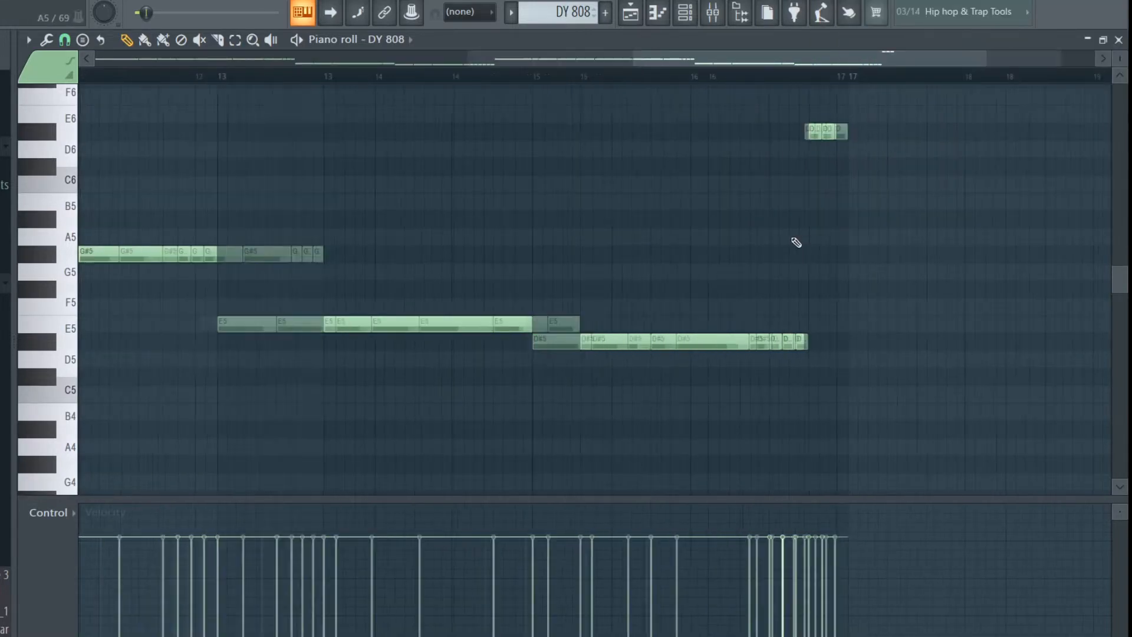
left_click(65, 39)
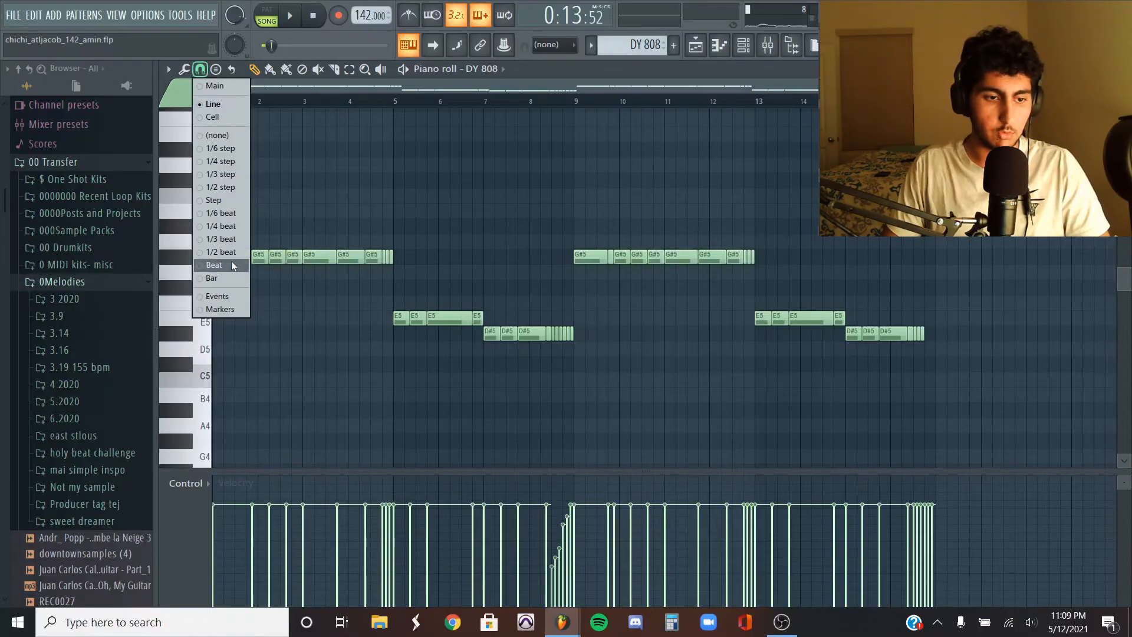
left_click(238, 240)
scroll(323, 241, "up", 3)
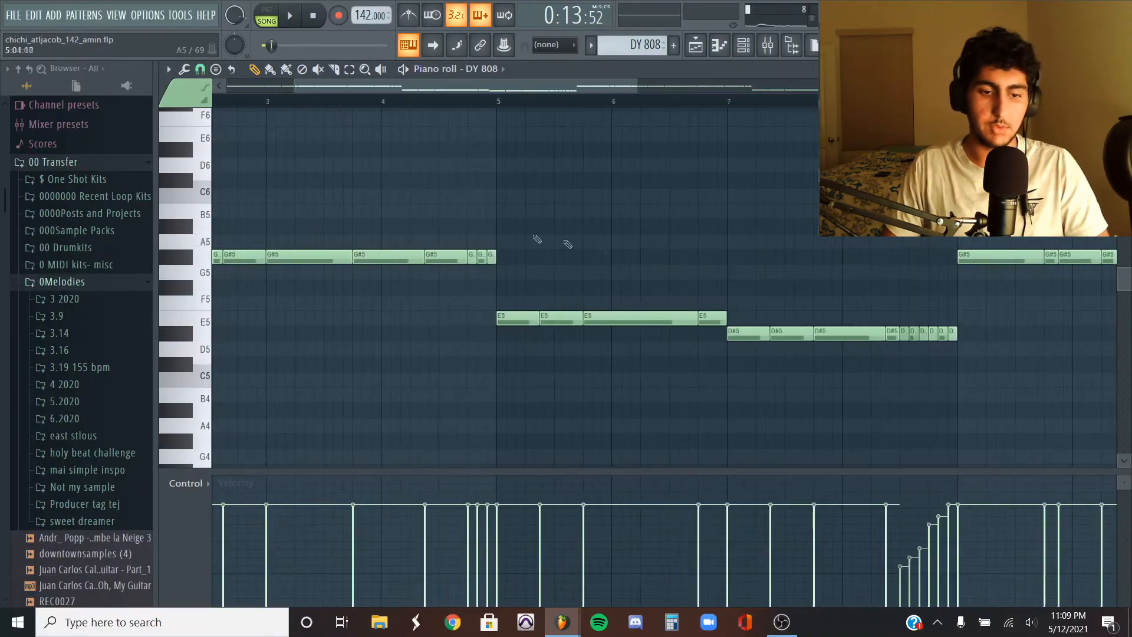
scroll(823, 340, "up", 3)
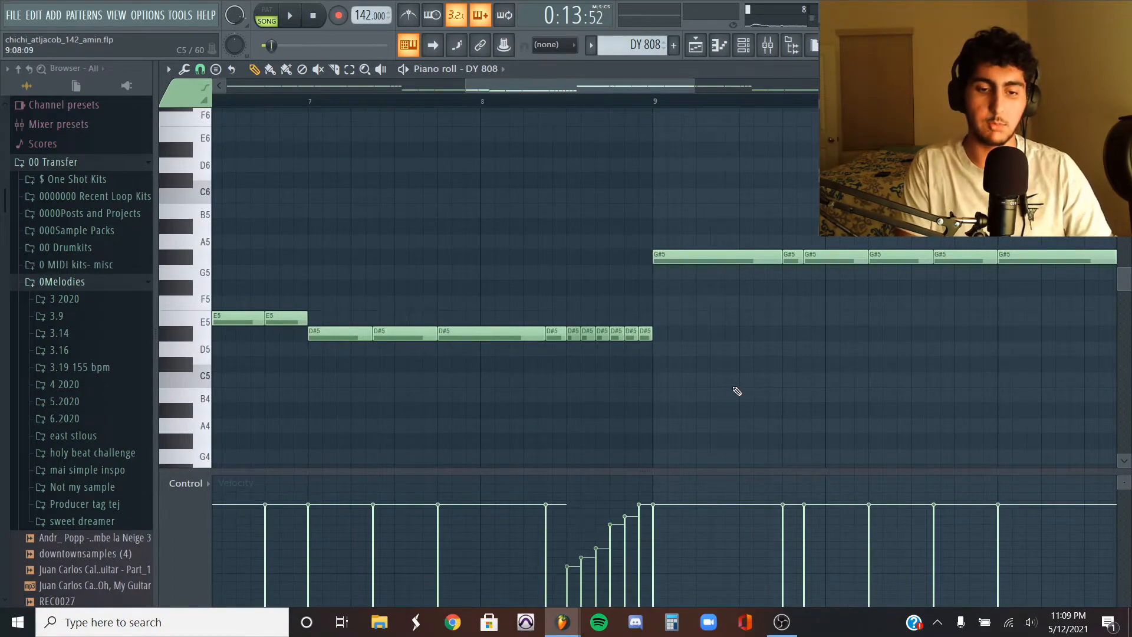
scroll(737, 391, "down", 5)
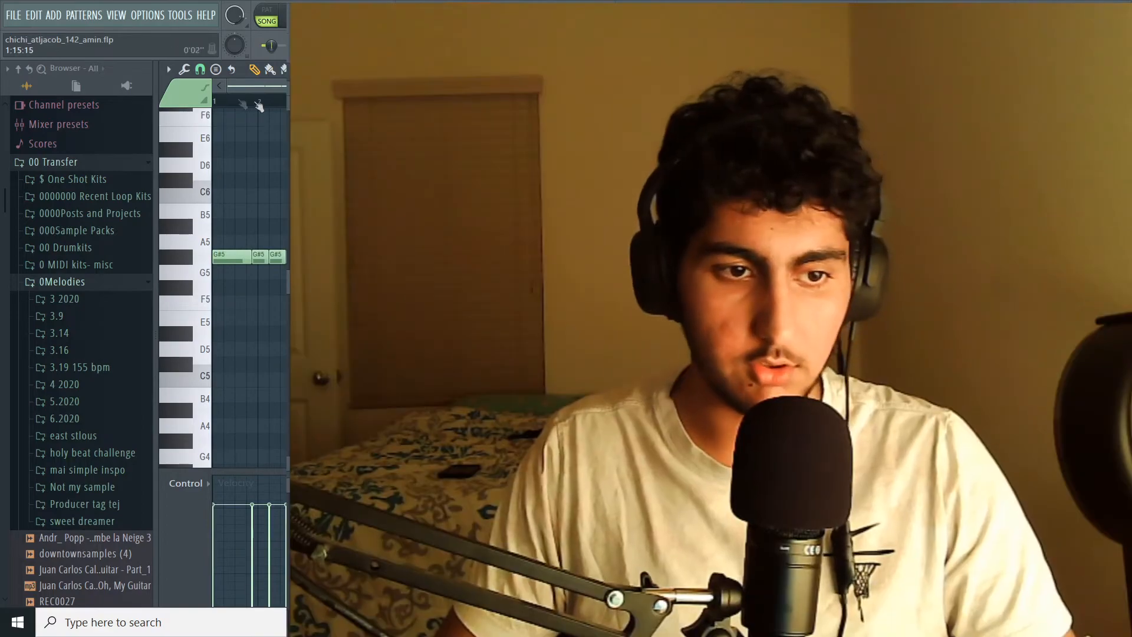
- Play the DY 808 pattern and select the D#5 roll notes leading into bar 9
key("space")
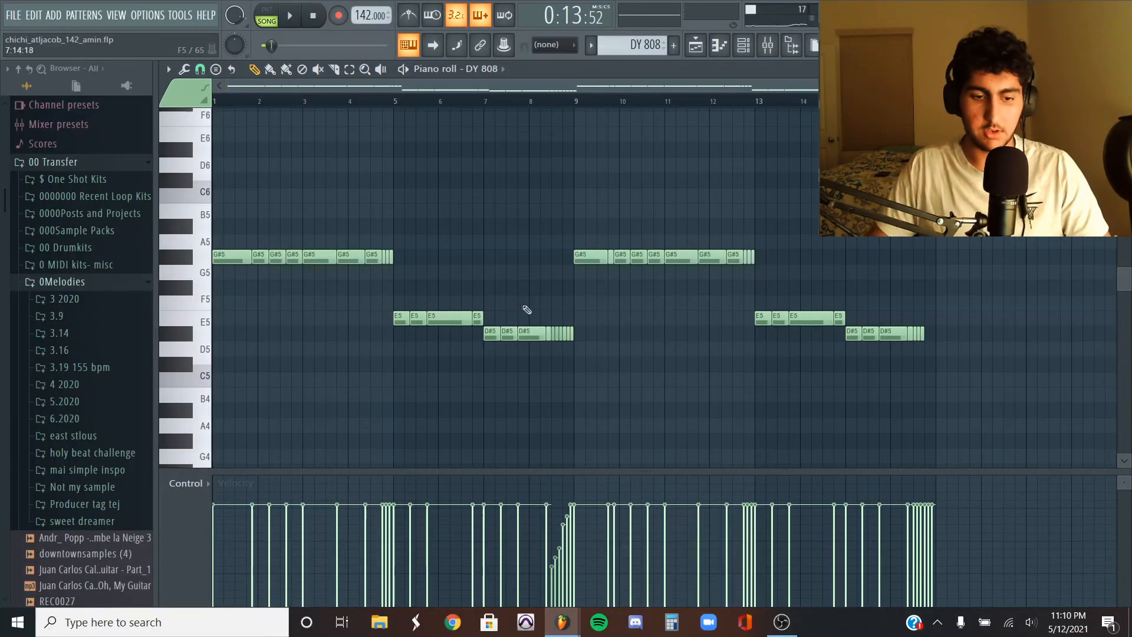
scroll(553, 306, "up", 3)
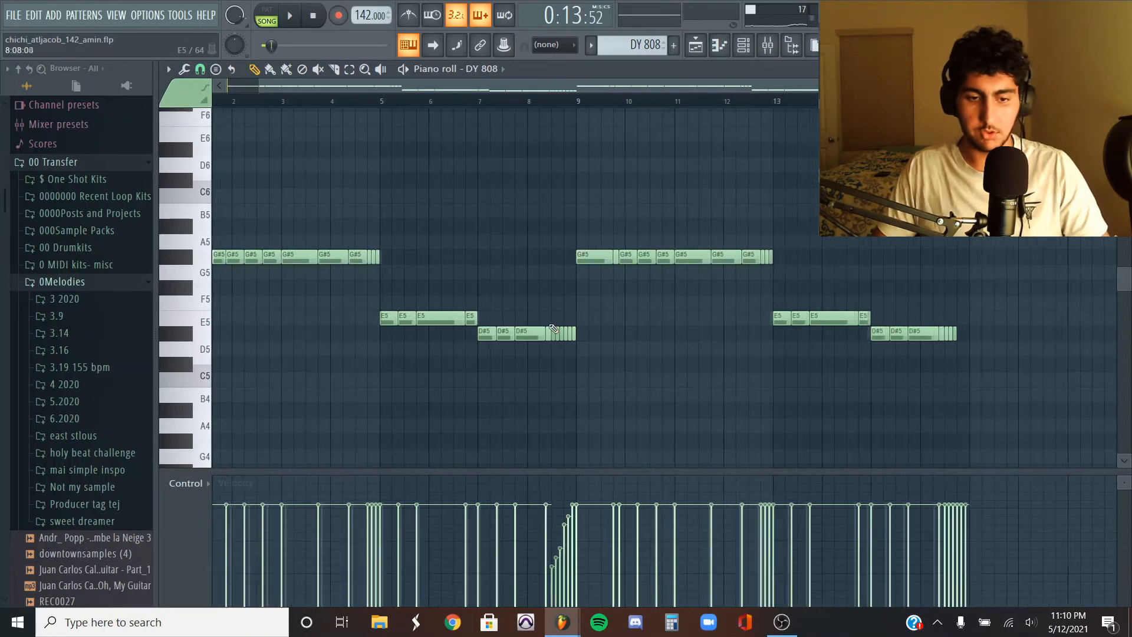
left_click_drag(554, 307, 597, 357)
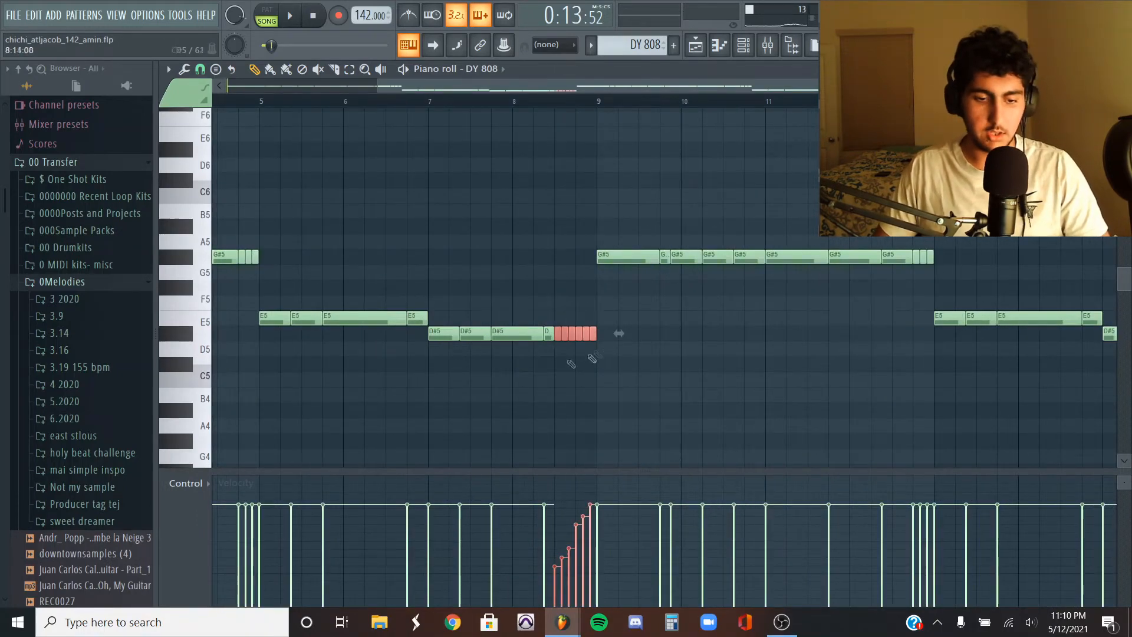
- Open the control lane's target list to show the available note properties
left_click(207, 484)
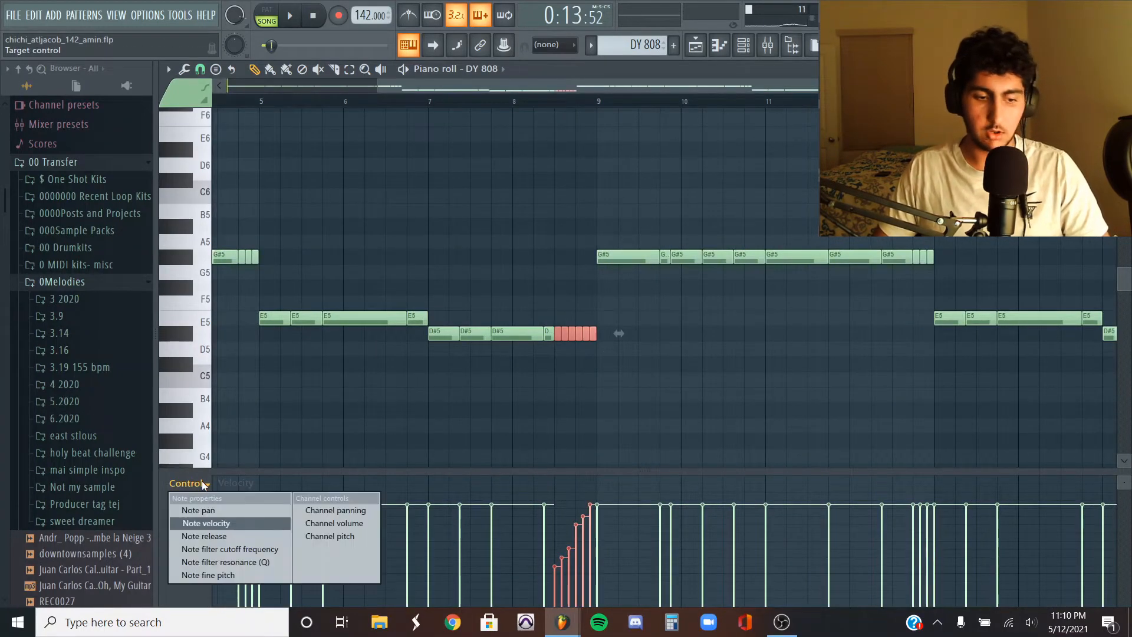
left_click(506, 392)
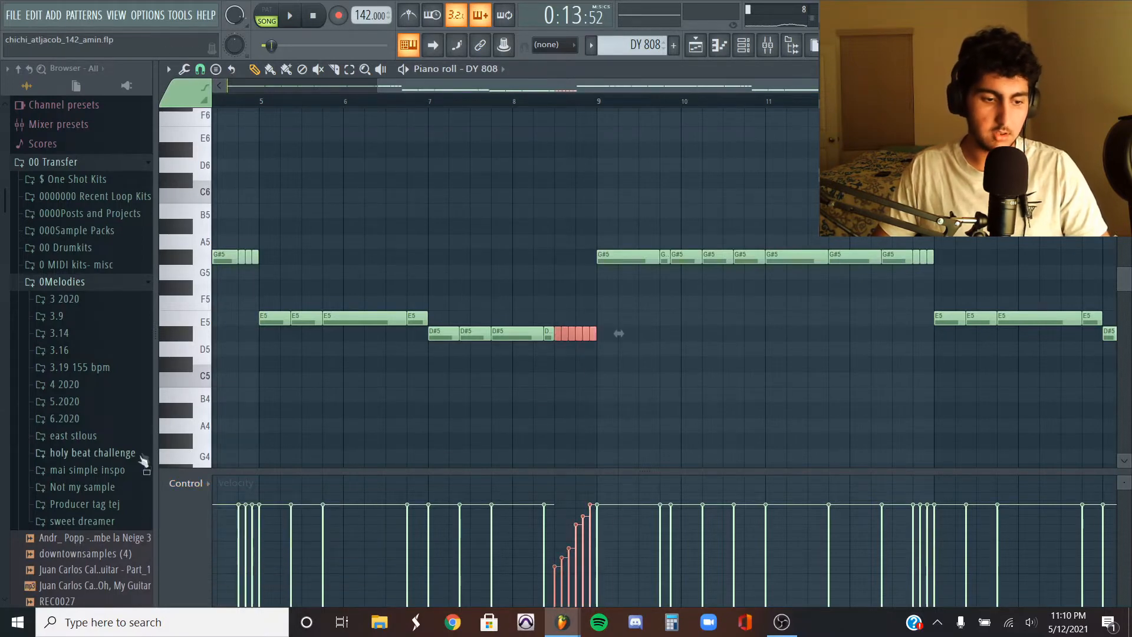
left_click(189, 484)
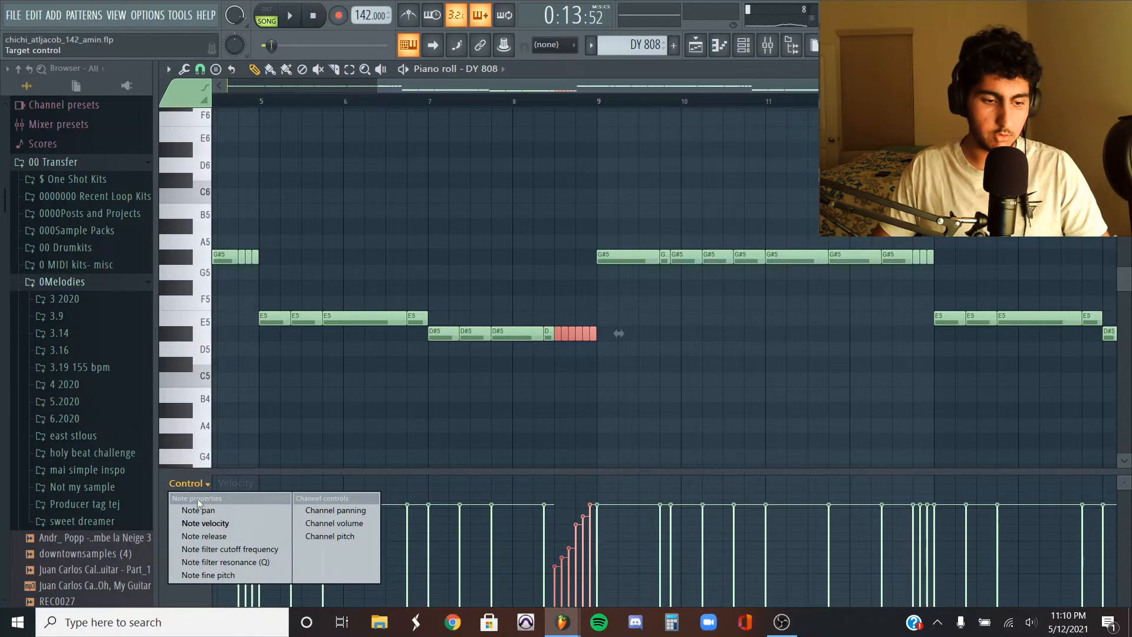
left_click(197, 510)
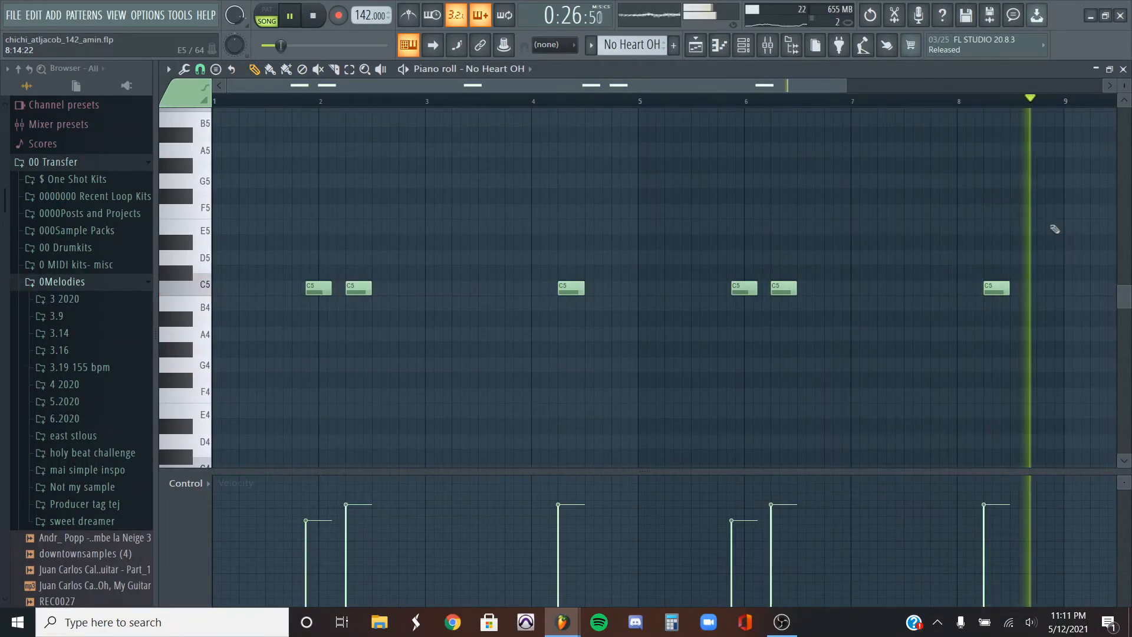
- Stop playback, close the piano roll and open the No Heart OH channel settings to inspect its volume envelope
key("space")
key("Escape")
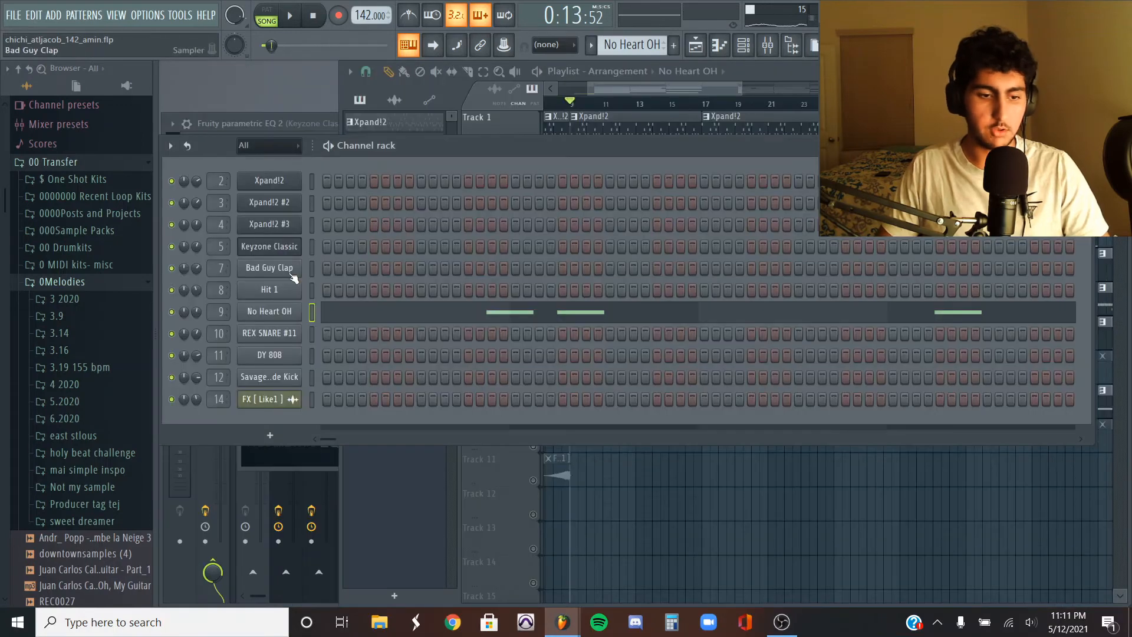
left_click(287, 317)
left_click(279, 219)
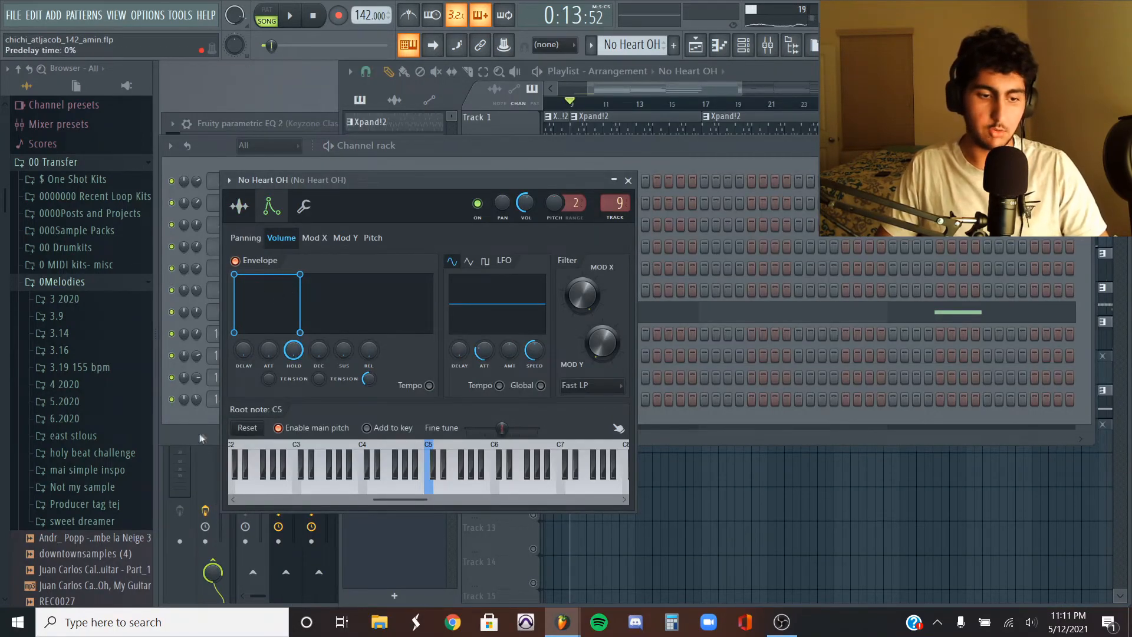
left_click(607, 364)
double_click(607, 364)
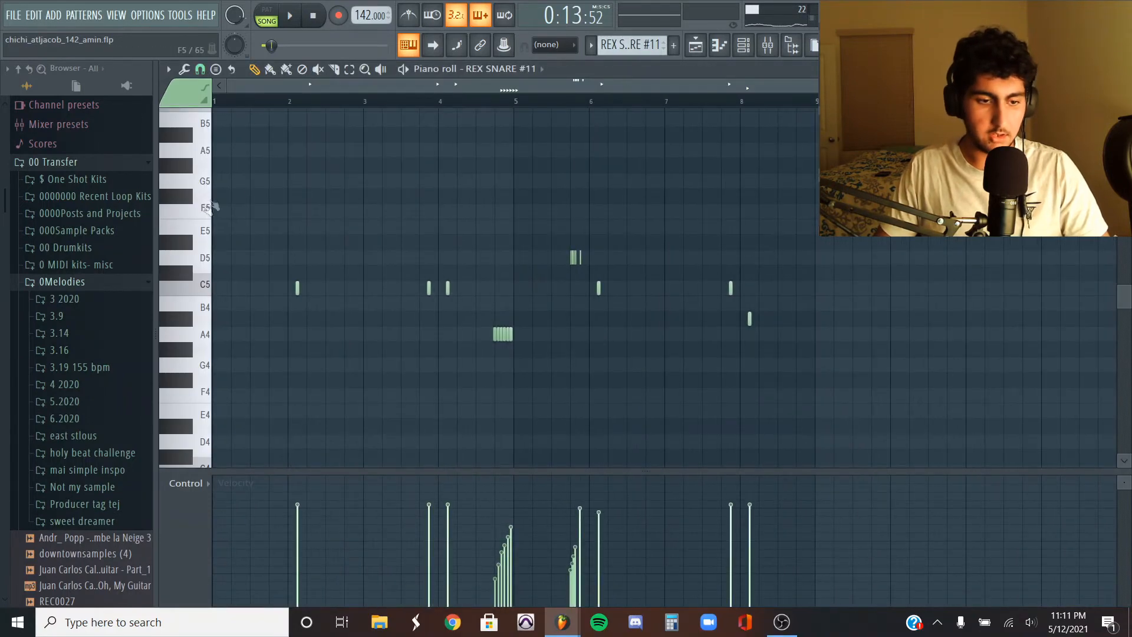
- Open the REX SNARE #11 pattern, set the snap to 1/3 step and zoom in on its rolls
scroll(371, 261, "up", 2)
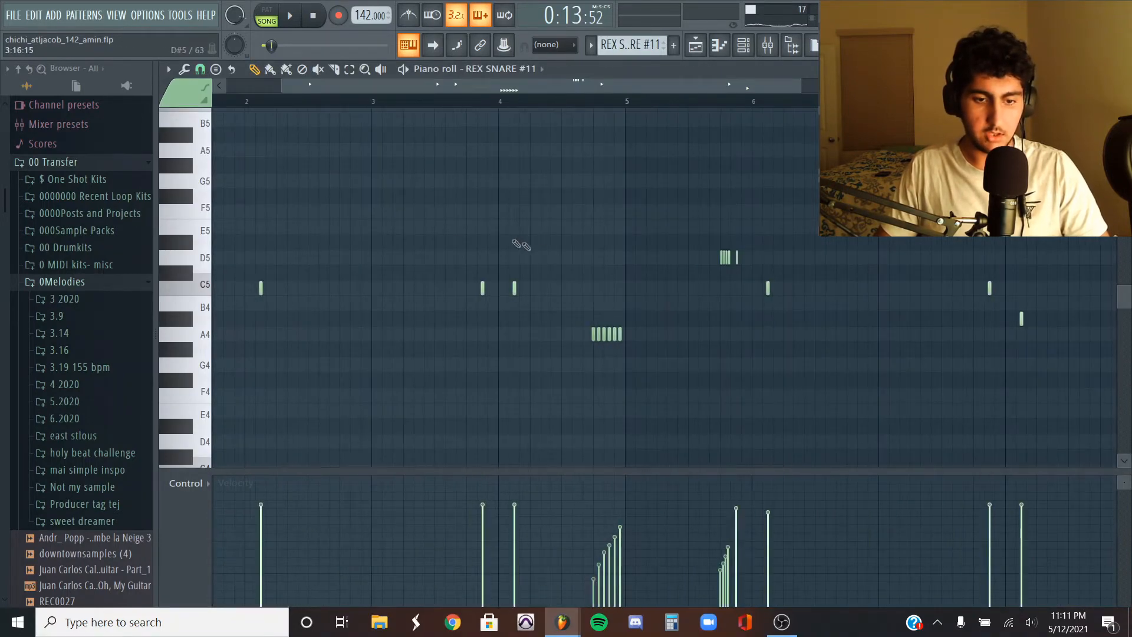
scroll(663, 311, "up", 4)
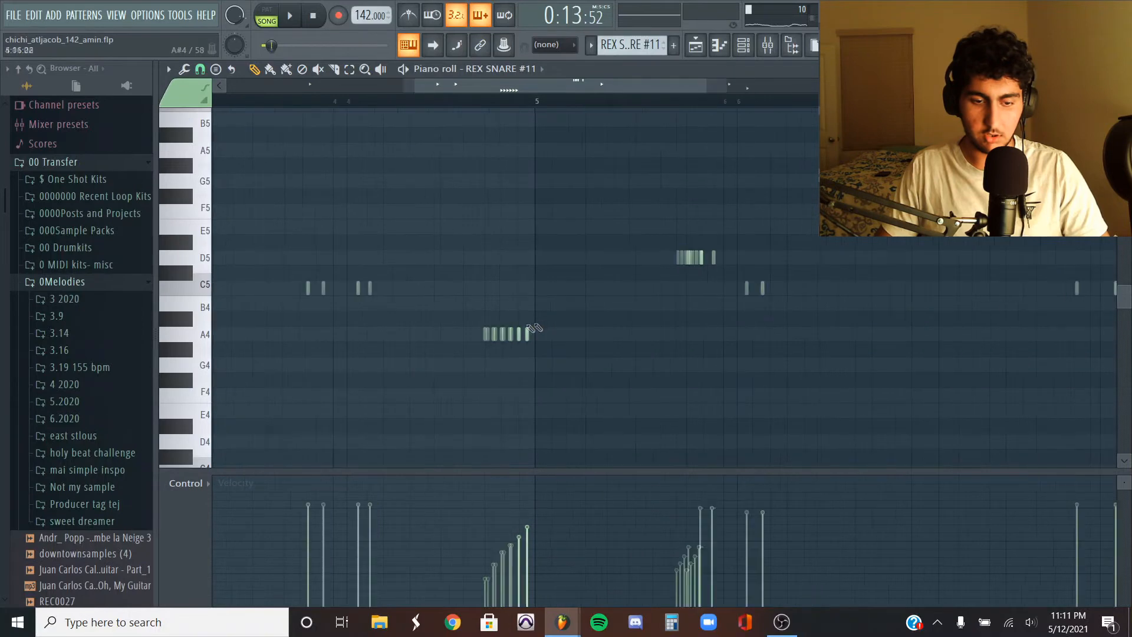
left_click(199, 72)
left_click(221, 175)
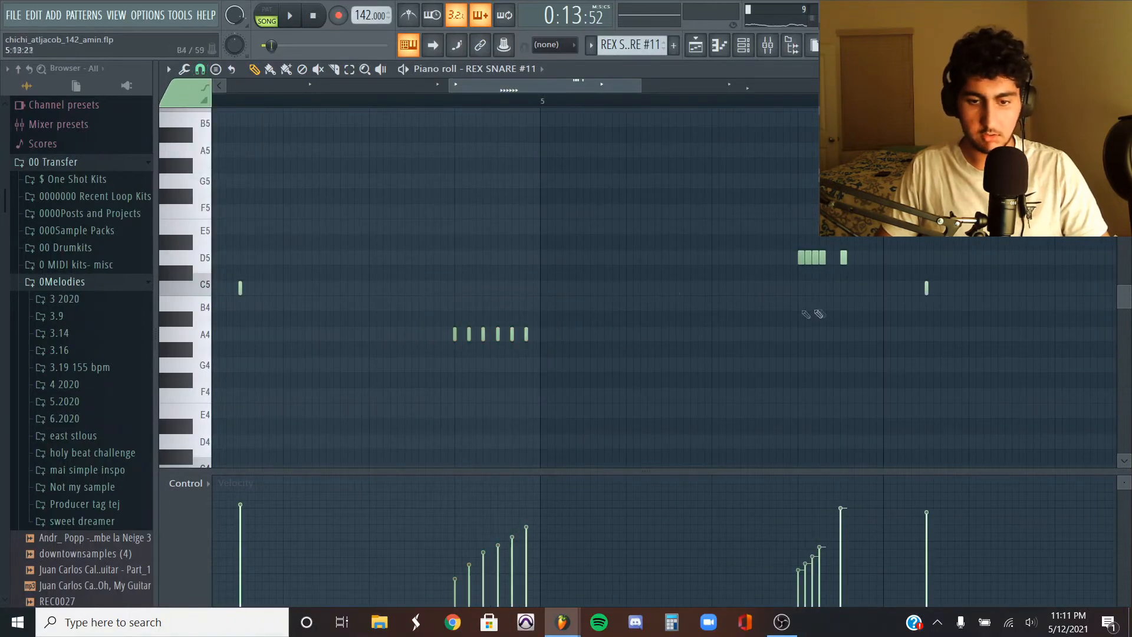
scroll(852, 291, "up", 2)
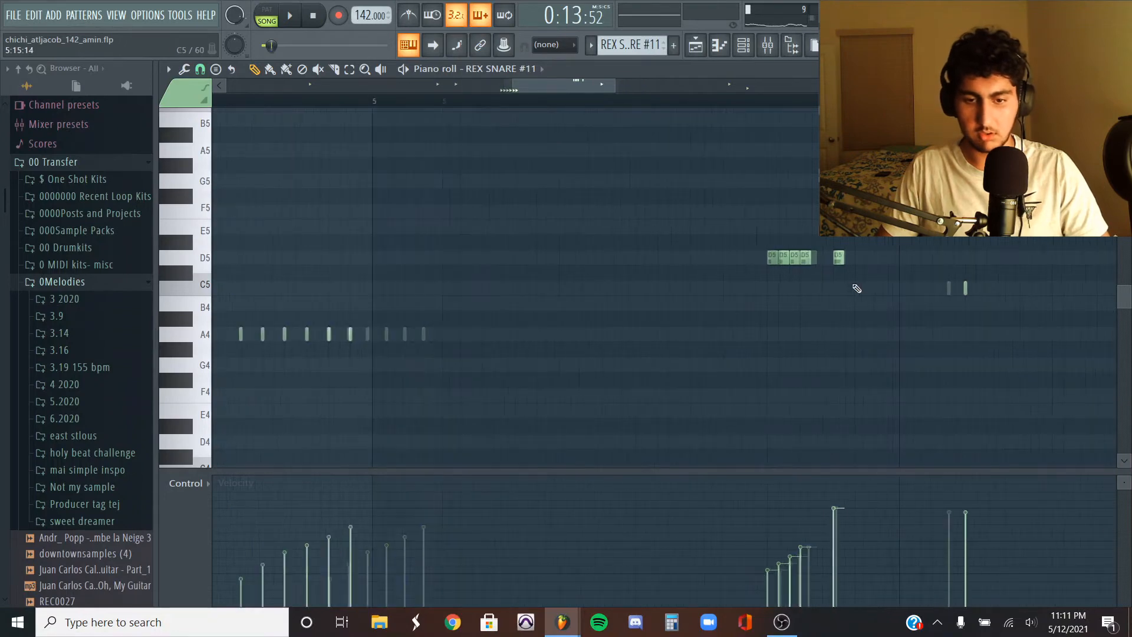
scroll(855, 290, "down", 4)
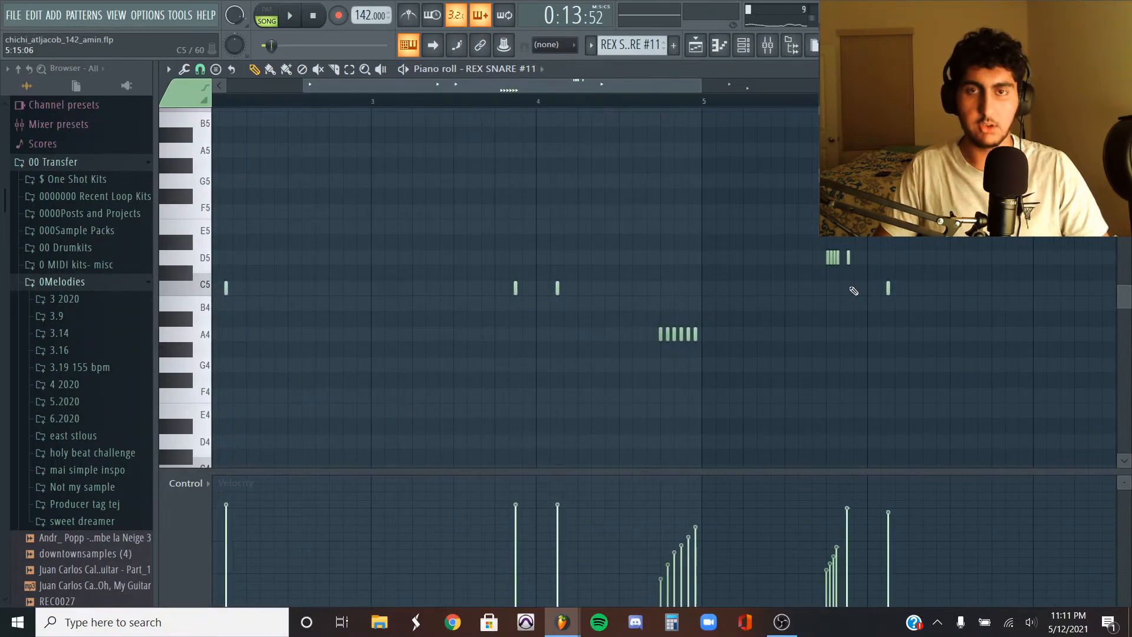
scroll(365, 168, "down", 3)
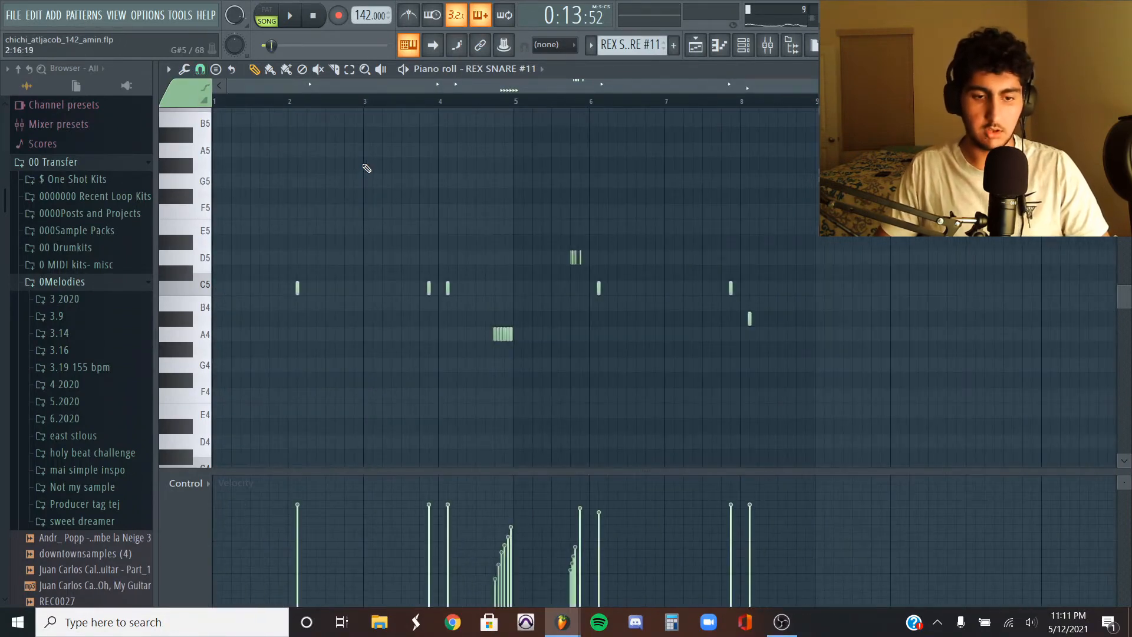
scroll(299, 181, "up", 2)
- Draw a note at C6 across the first bar of the REX SNARE #11 pattern and play it
left_click_drag(289, 110, 237, 112)
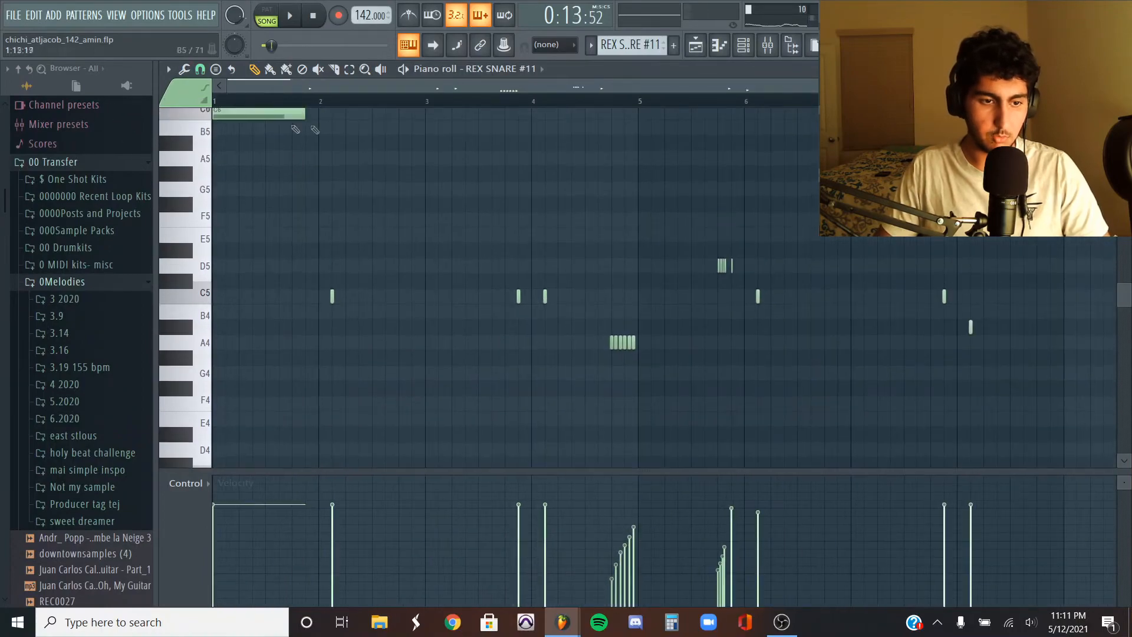
key("space")
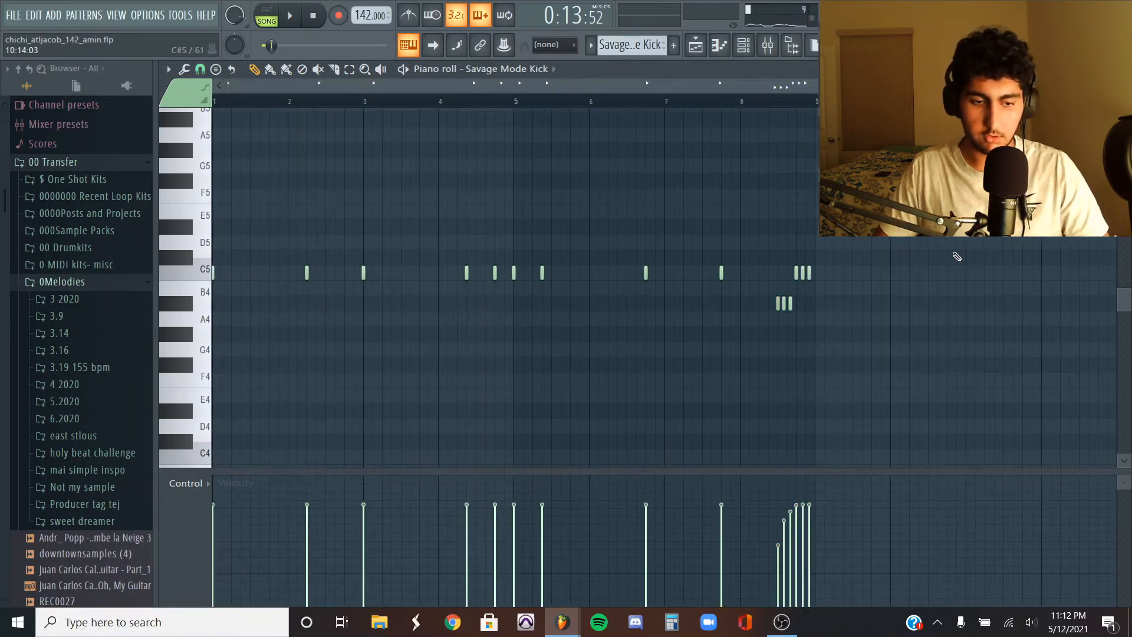
- Play the Savage Mode Kick pattern in the piano roll
key("space")
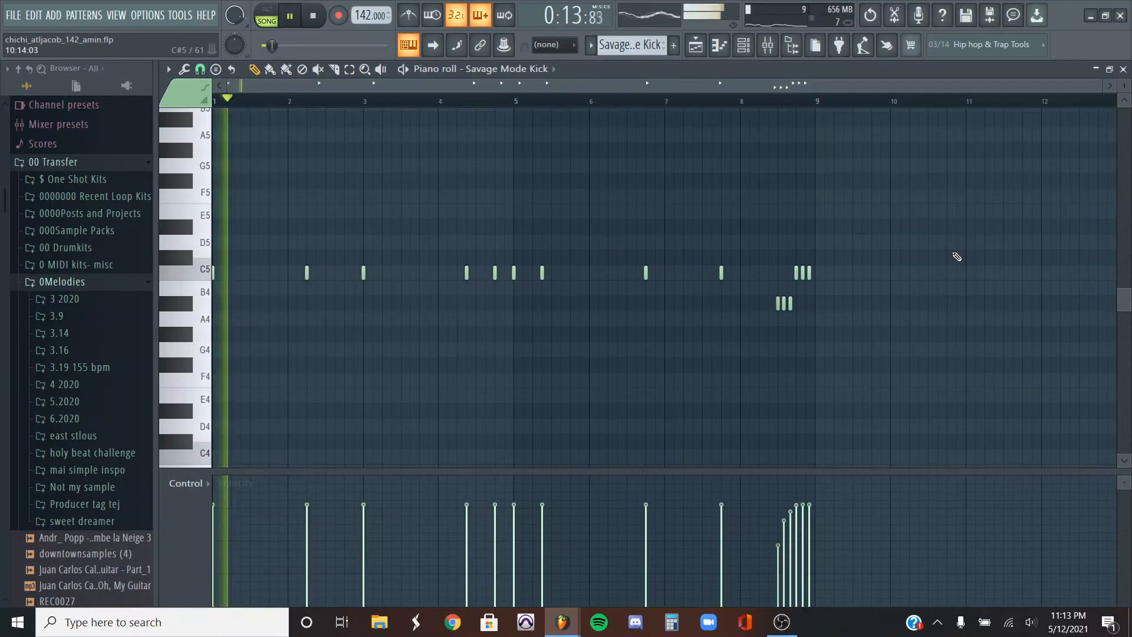